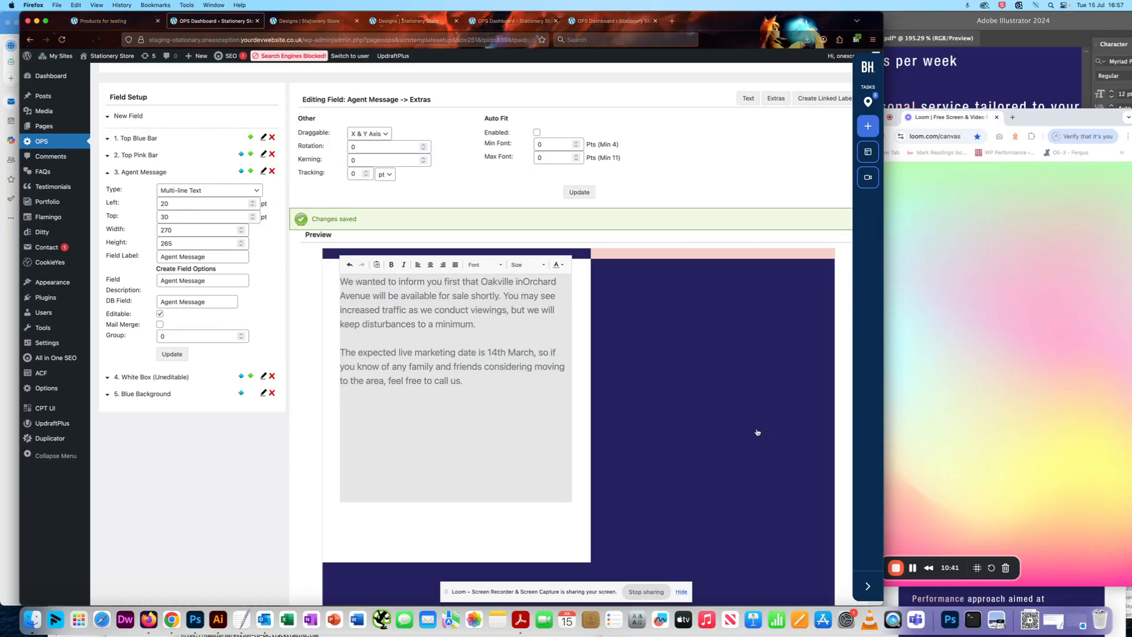
Switch to Illustrator and bring up the logo 1.png document with the Keller Williams logo artboards enlarged.
left_click(924, 30)
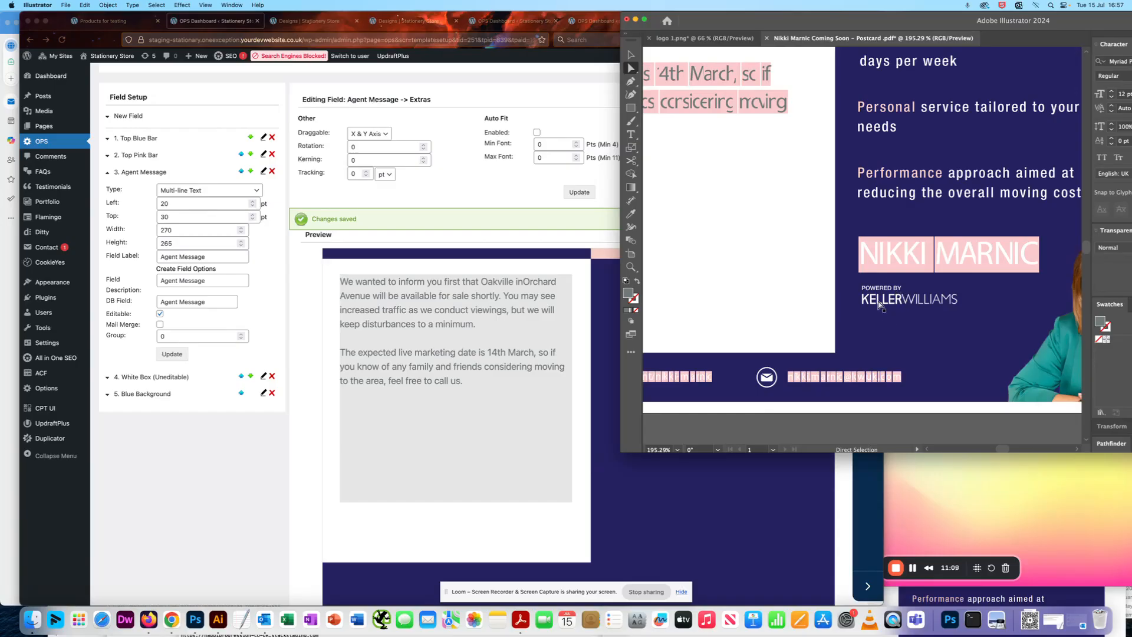
left_click(776, 180)
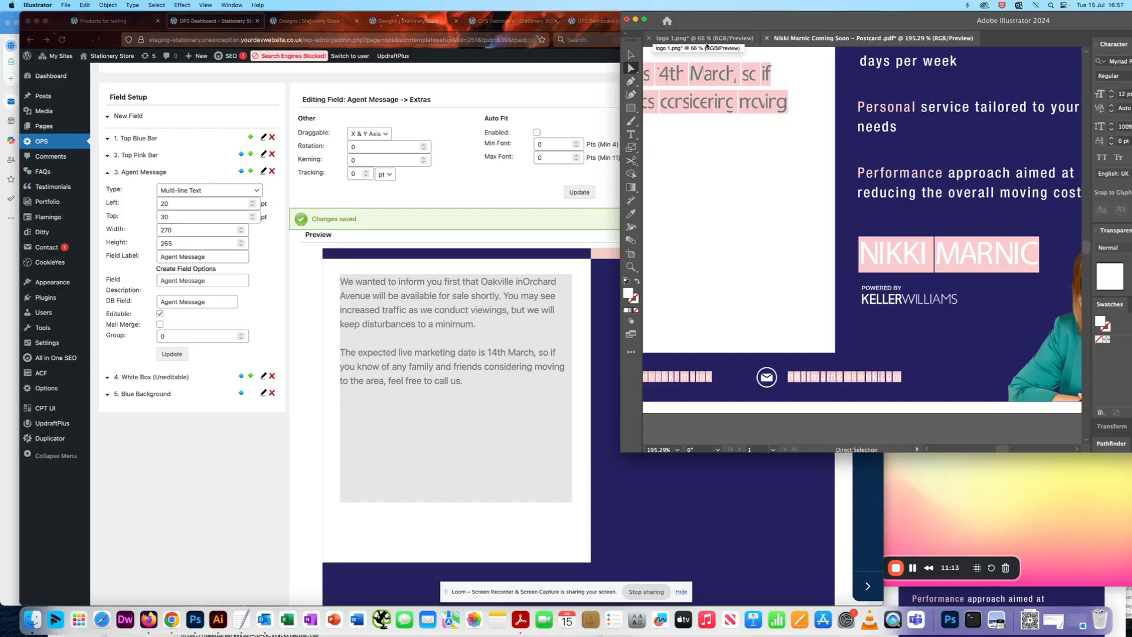
left_click(703, 39)
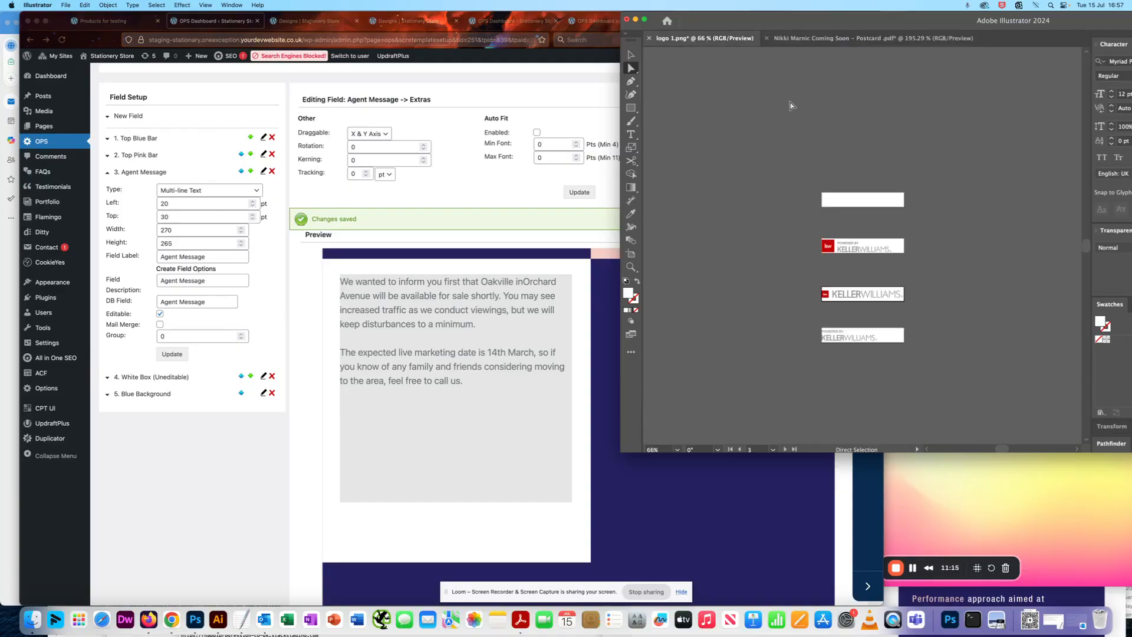
scroll(815, 226, "up", 5)
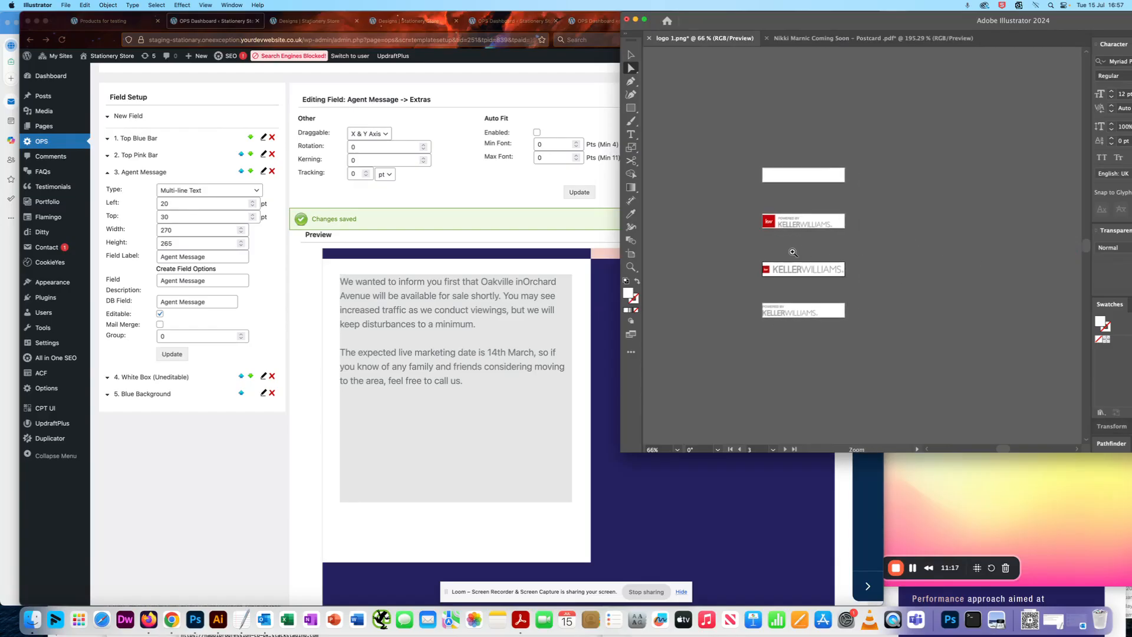
left_click_drag(815, 227, 843, 241)
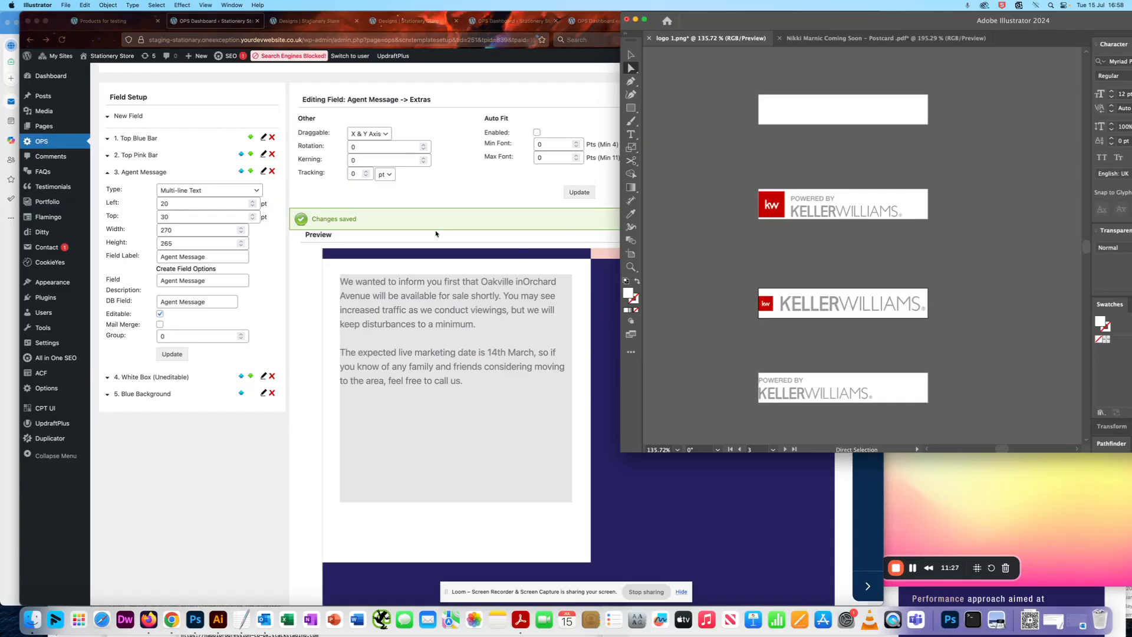
Compare the logo artboards' shared shape with the space beneath the agent message in the OPS template preview.
left_click(487, 194)
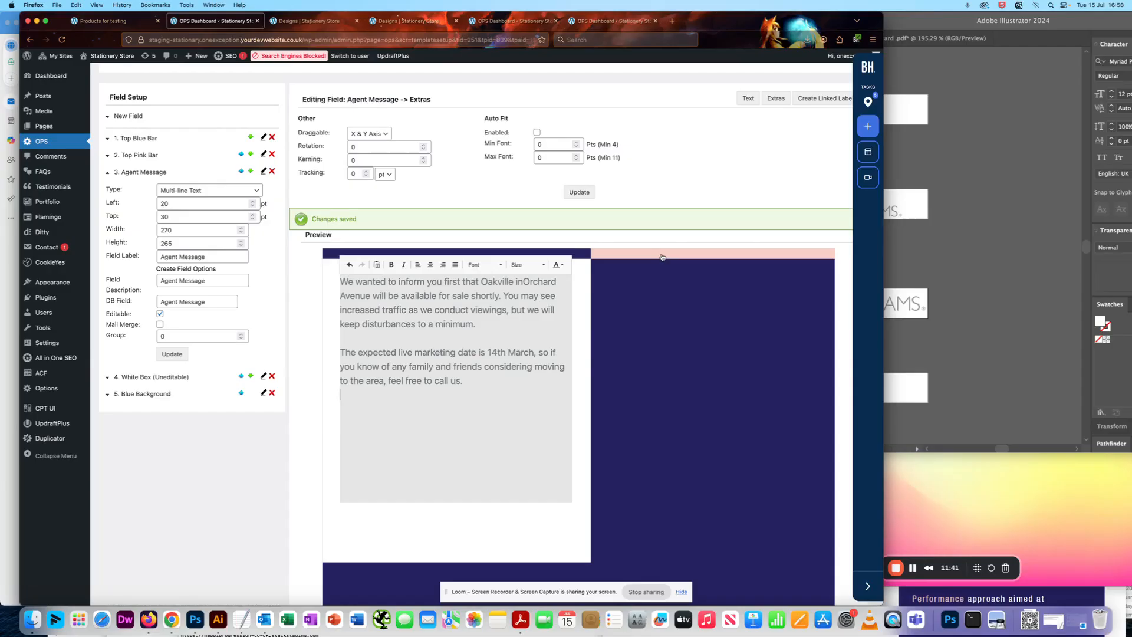
left_click(958, 275)
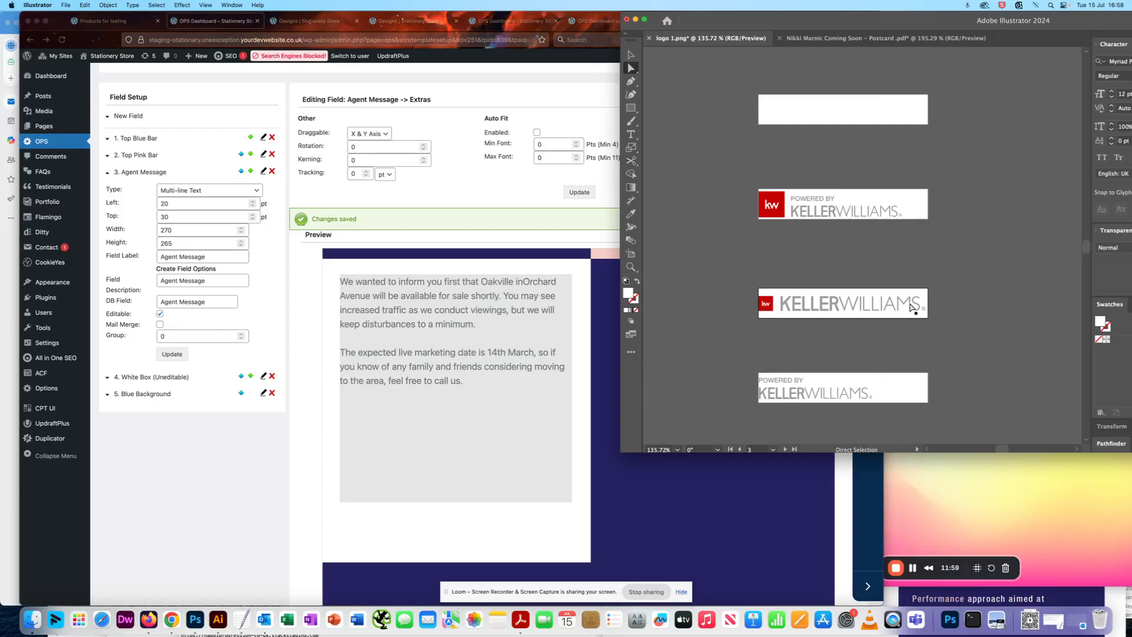
left_click(915, 528)
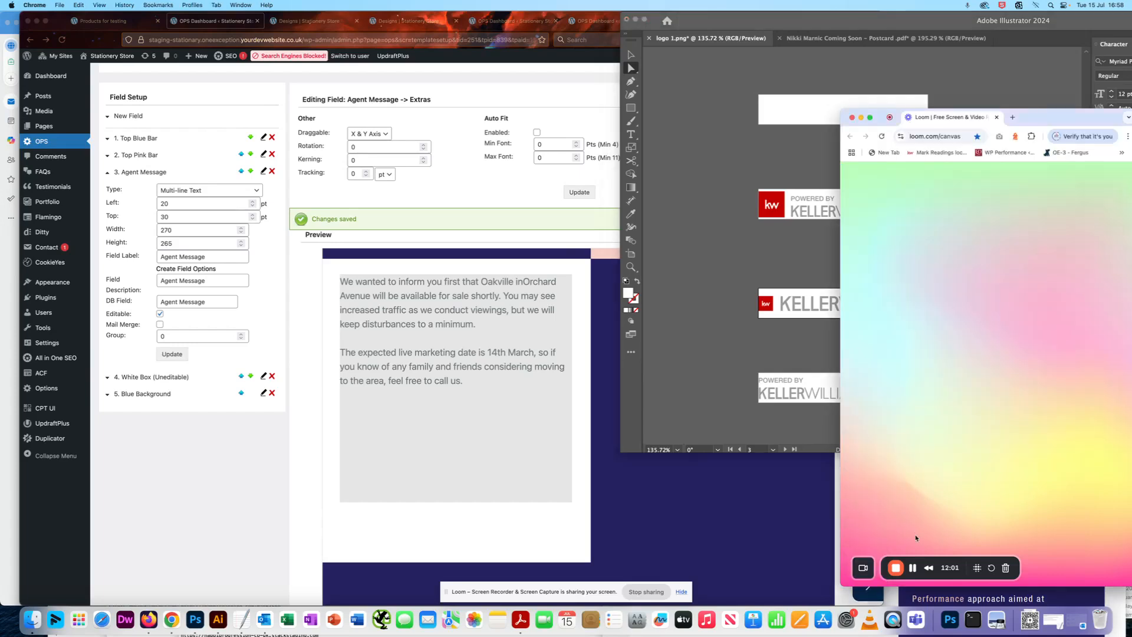
left_click(789, 404)
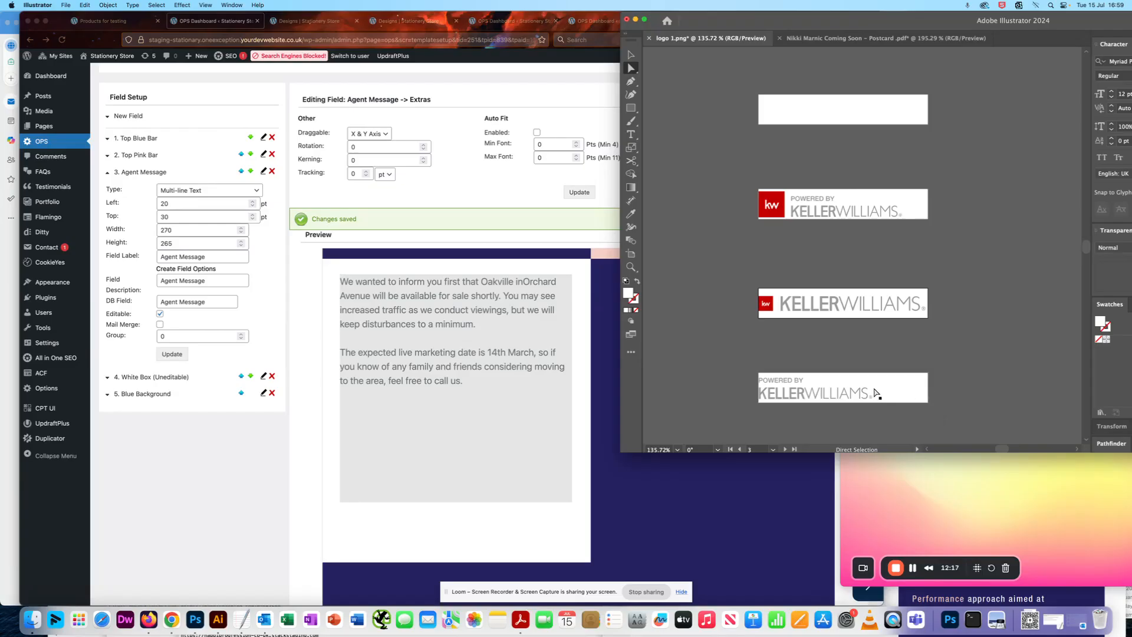
scroll(958, 214, "right", 1)
scroll(958, 214, "left", 1)
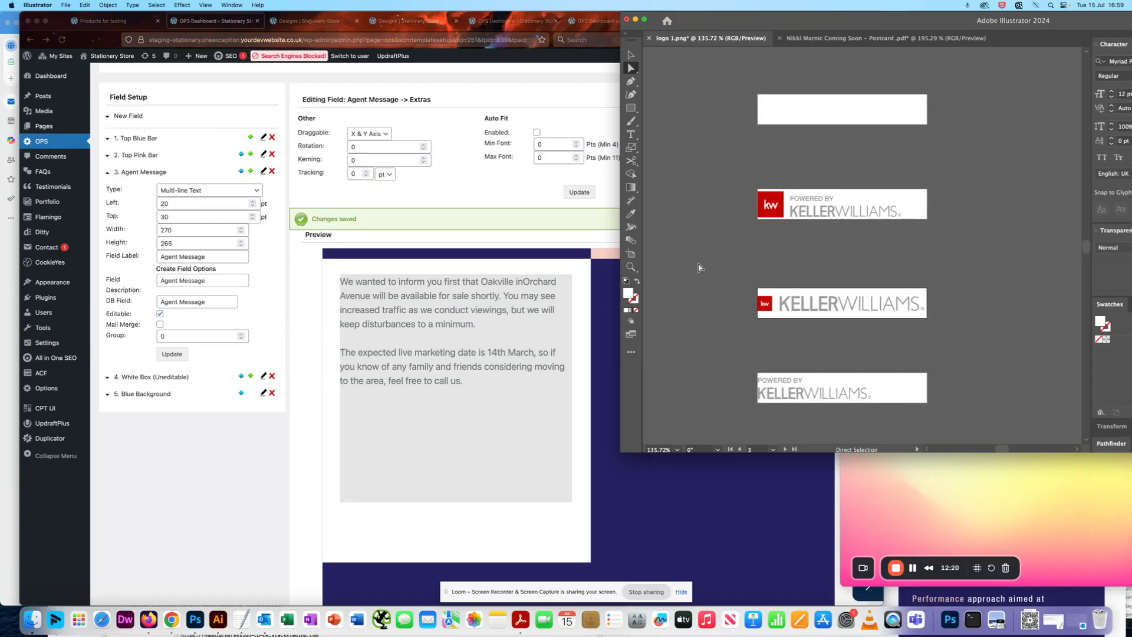
left_click(372, 521)
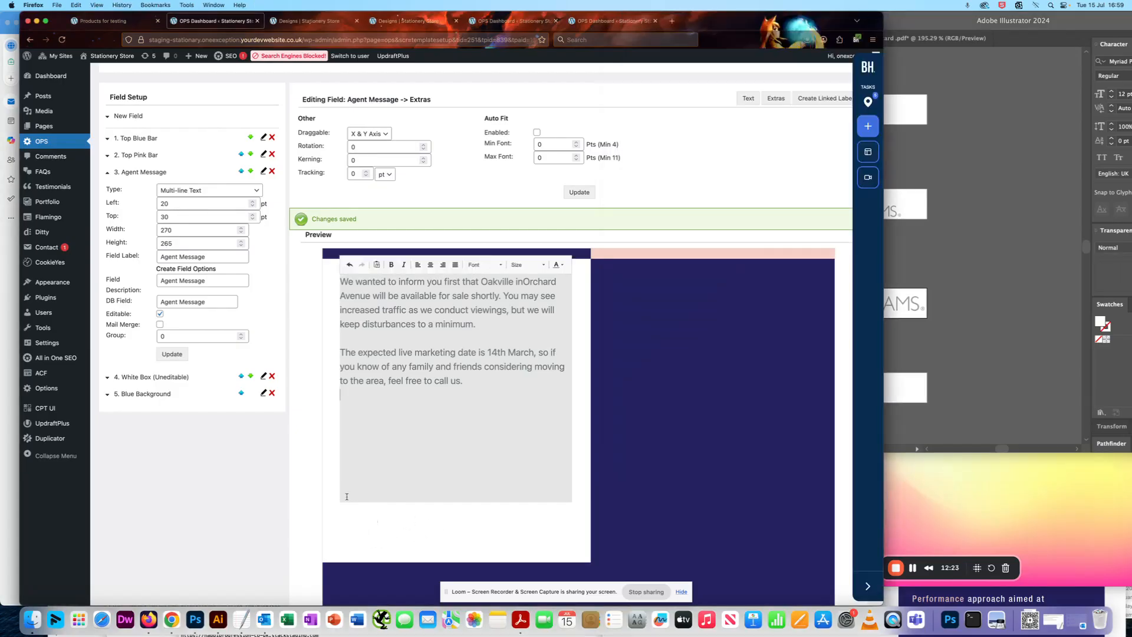
left_click_drag(114, 228, 115, 243)
left_click(947, 337)
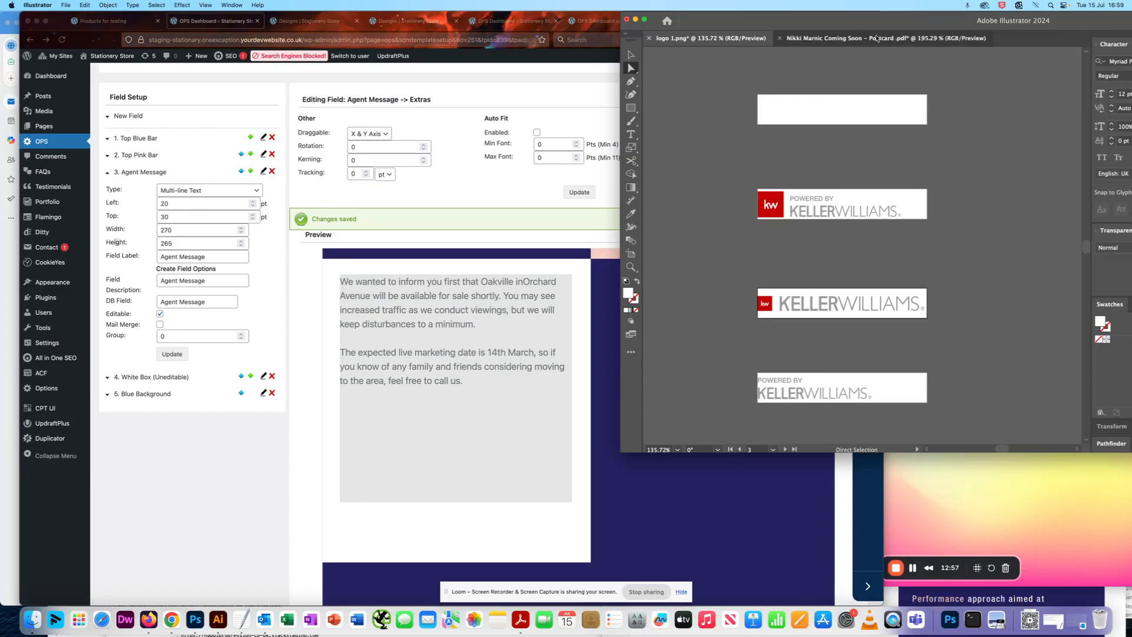
Examine the Keller Williams logo on the Coming Soon postcard in Illustrator against the OPS template preview.
left_click(919, 38)
left_click(877, 316)
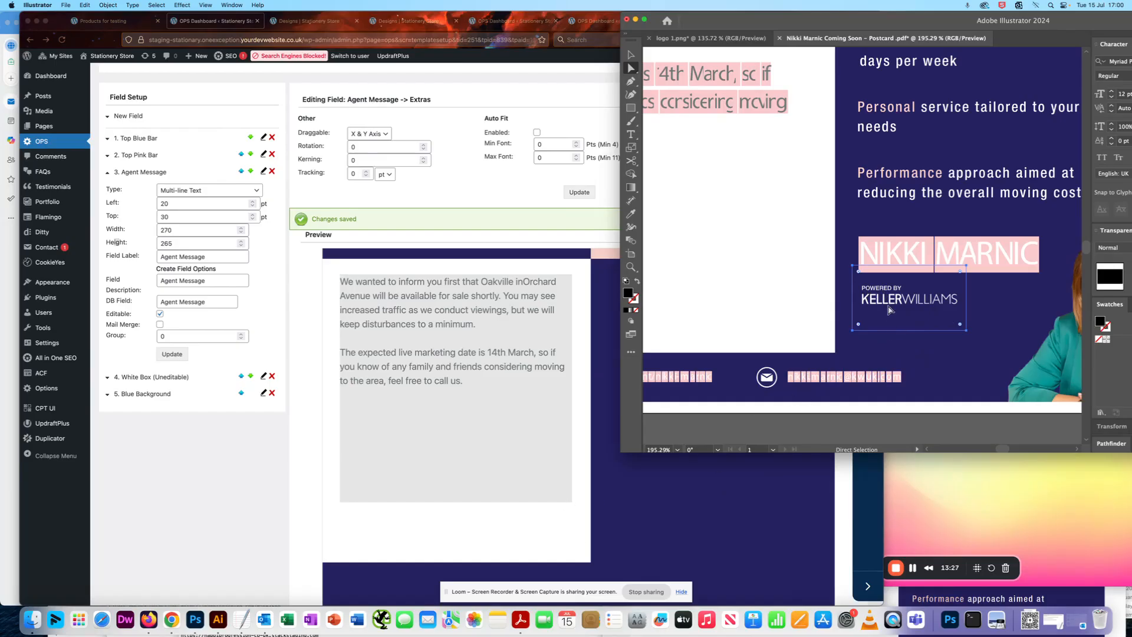
left_click(731, 482)
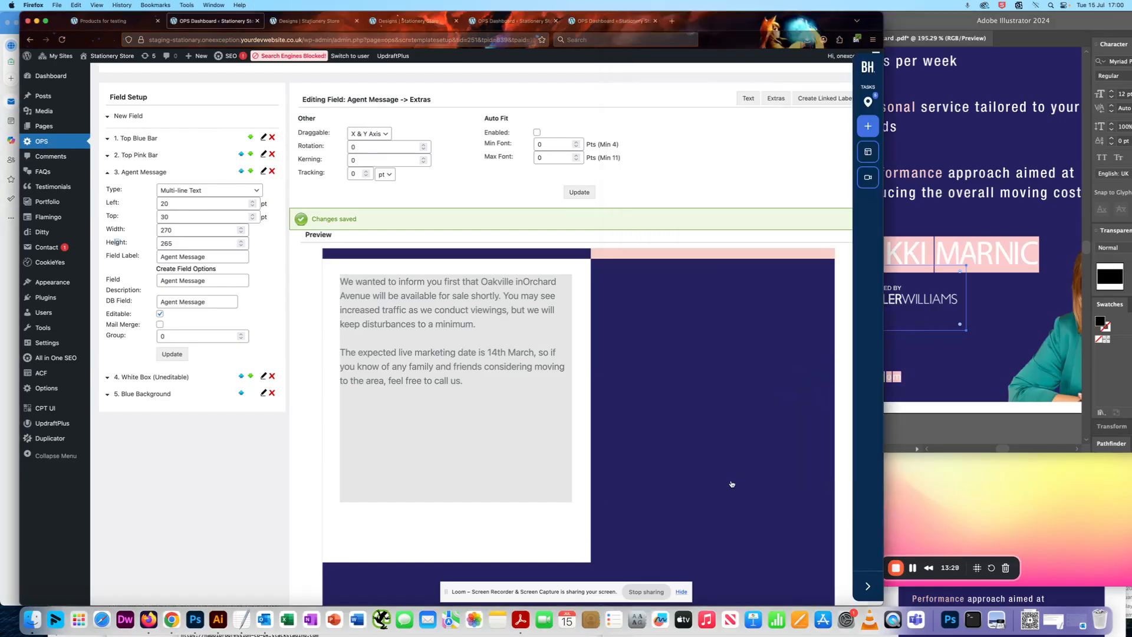
left_click(932, 336)
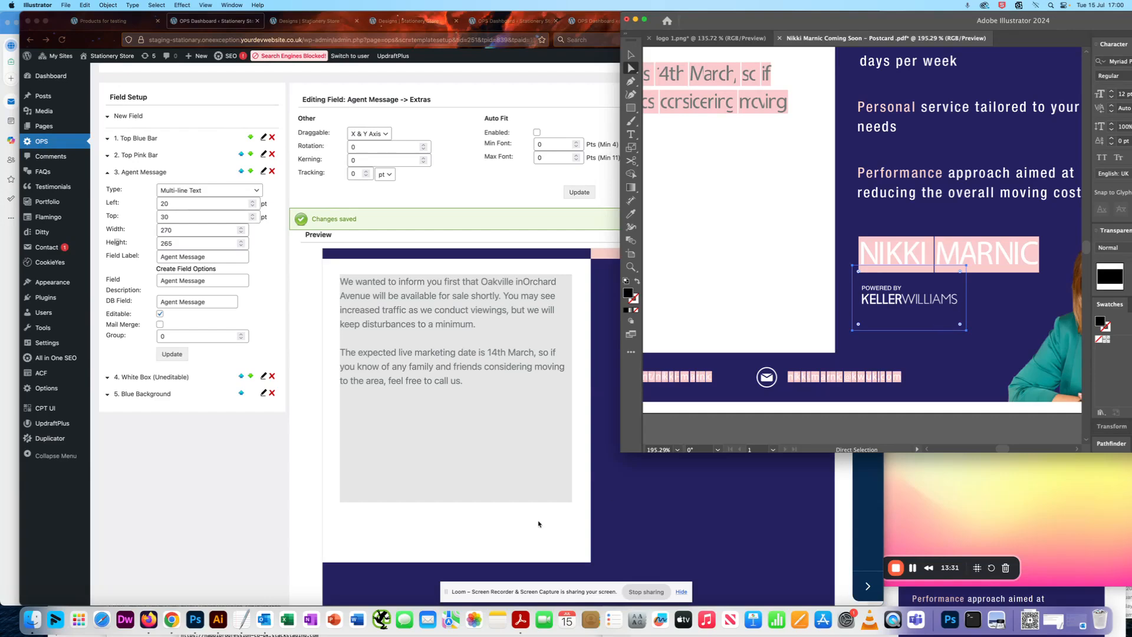
left_click(547, 525)
scroll(445, 519, "down", 3)
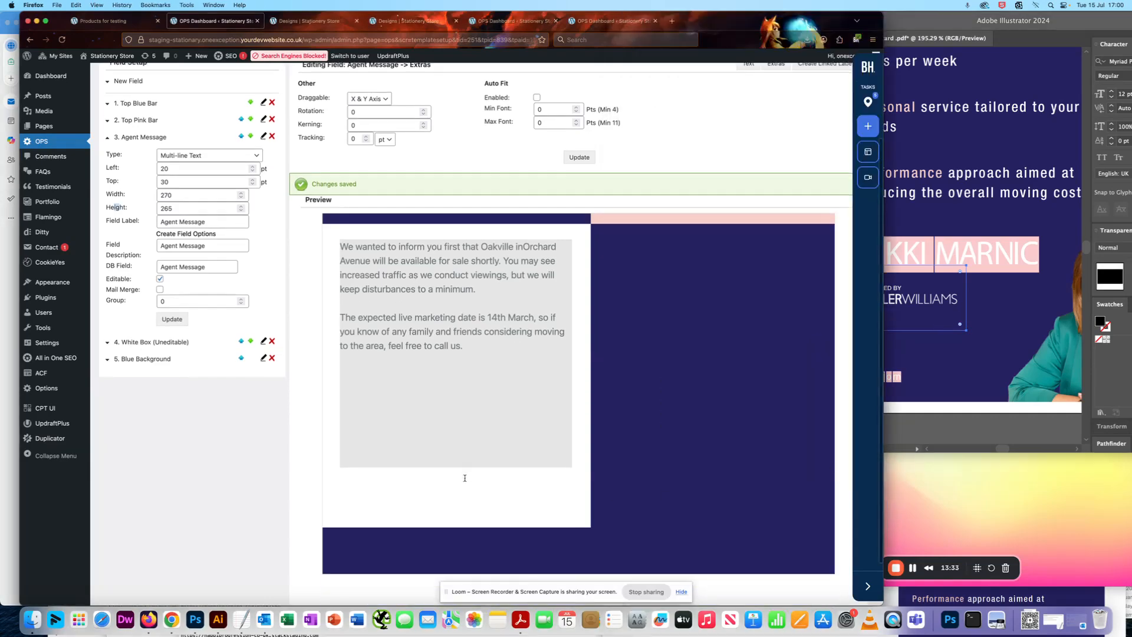
left_click(937, 22)
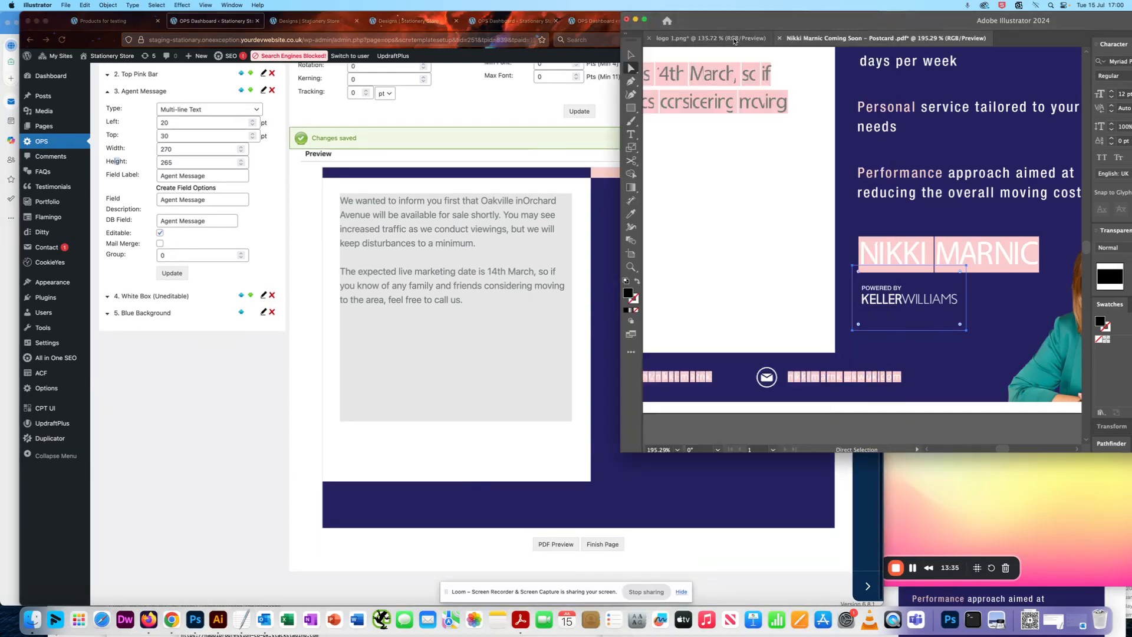
Review the logo 1.png artboards again alongside the white box area in the OPS template preview.
left_click(708, 38)
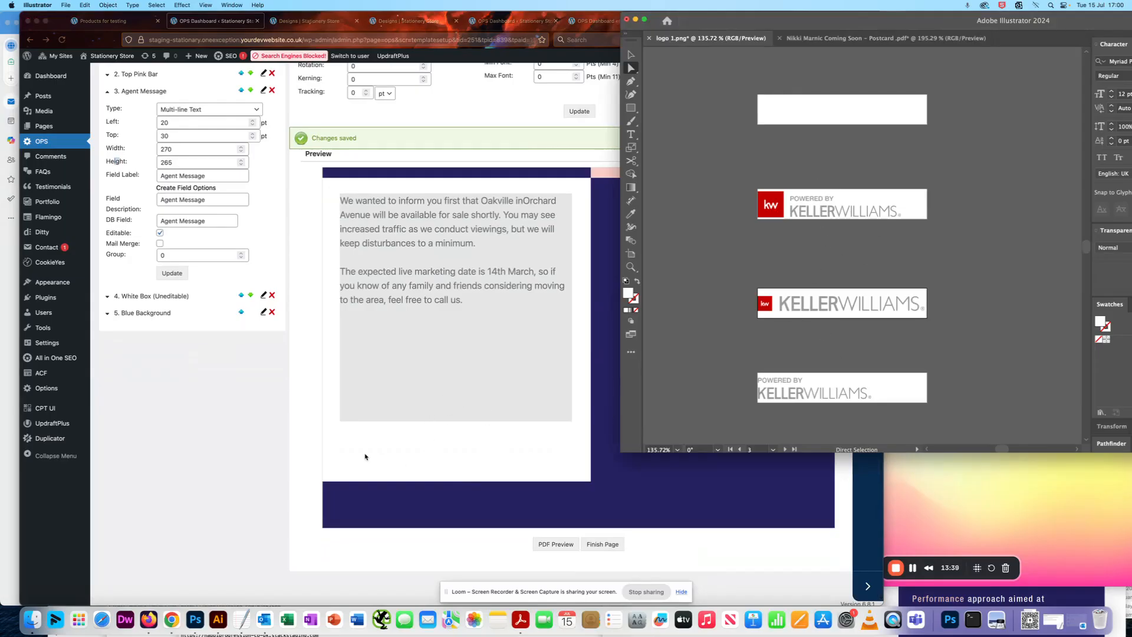
left_click(401, 451)
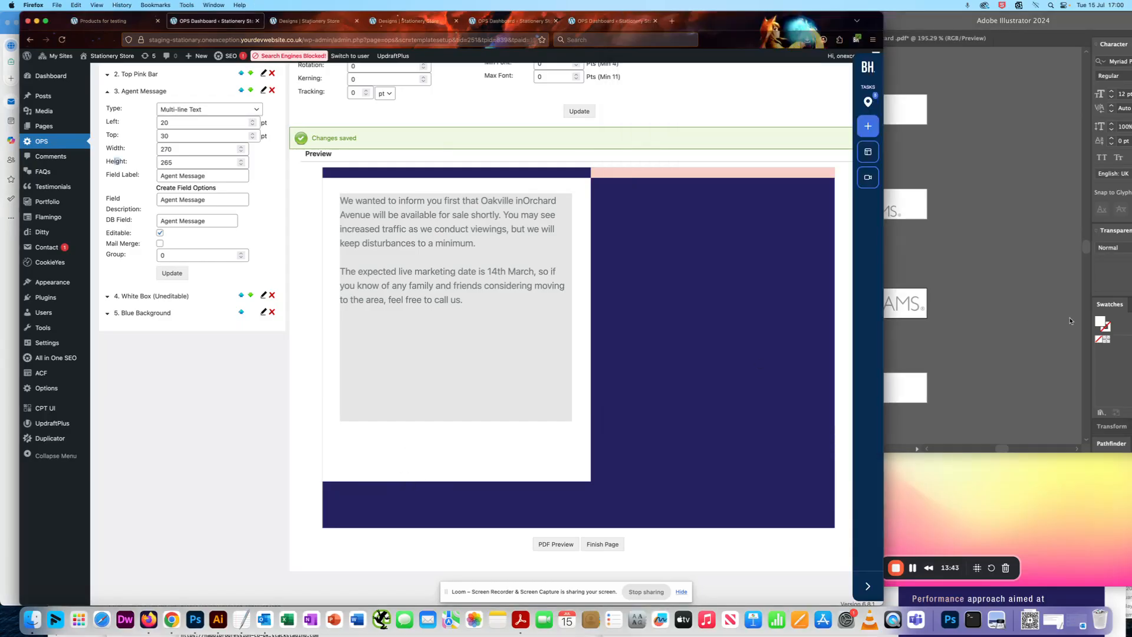
left_click(469, 459)
left_click(952, 327)
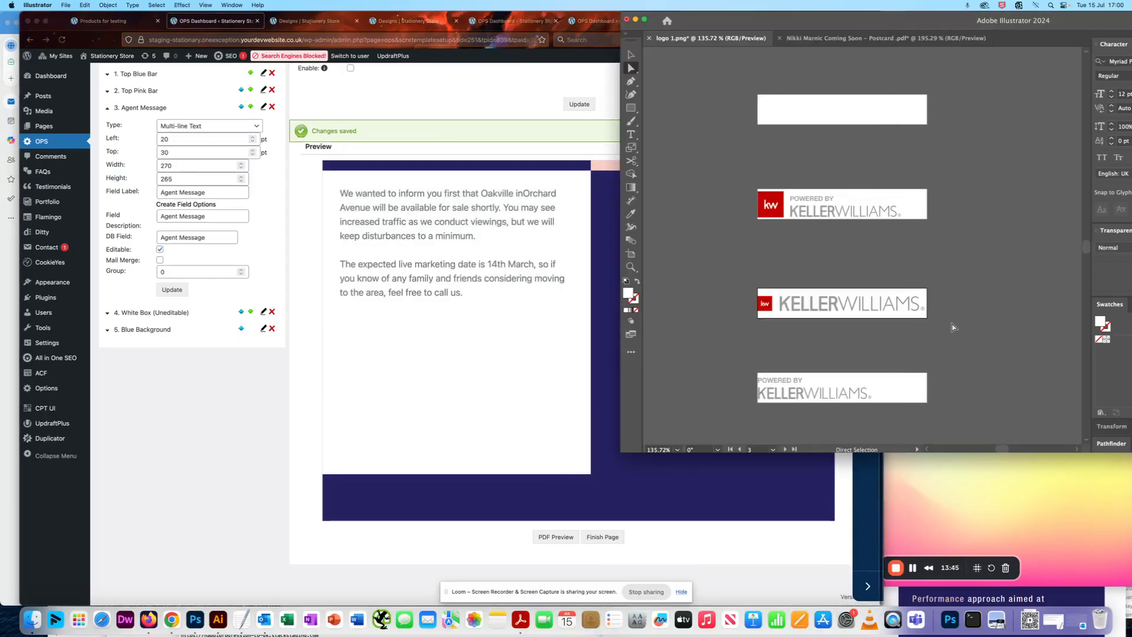
left_click(424, 337)
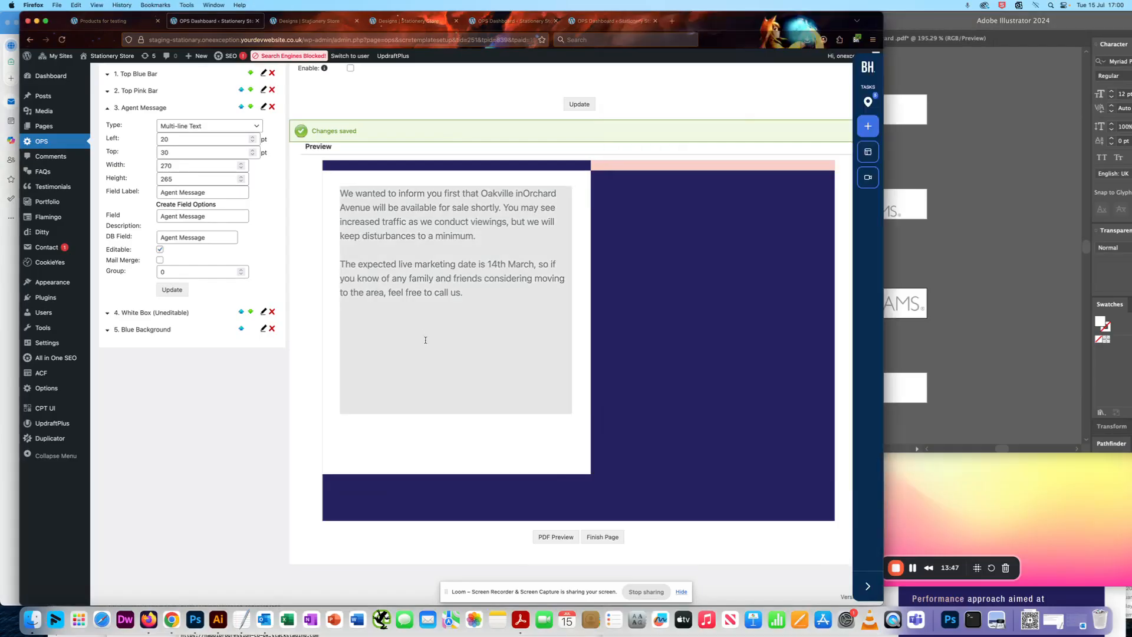
left_click(511, 22)
left_click(309, 22)
left_click(256, 24)
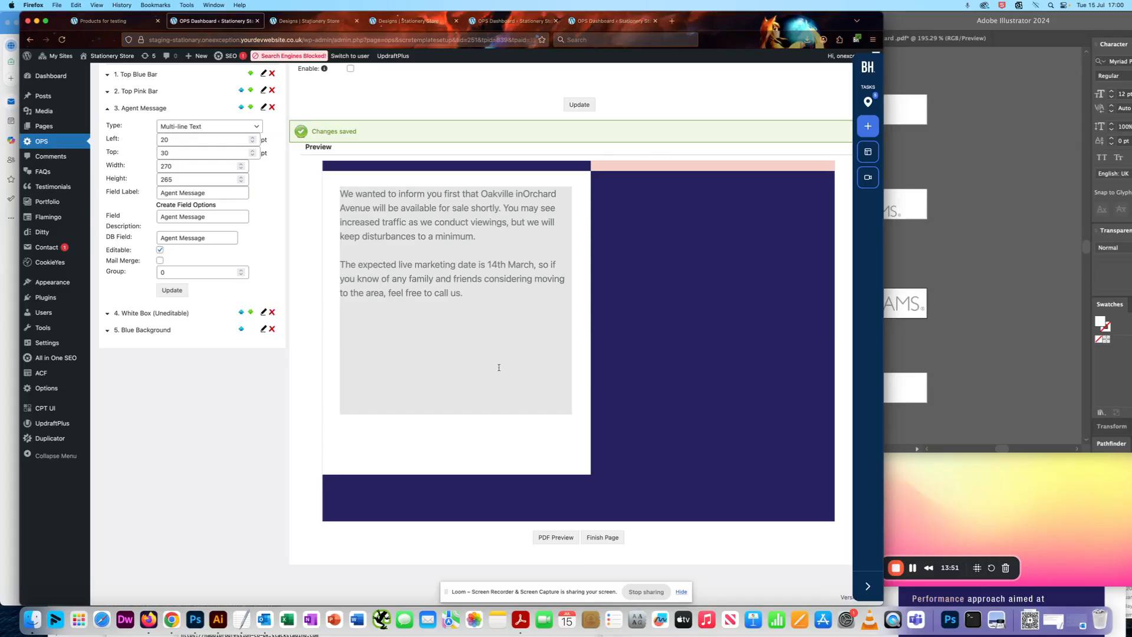
scroll(499, 367, "up", 2)
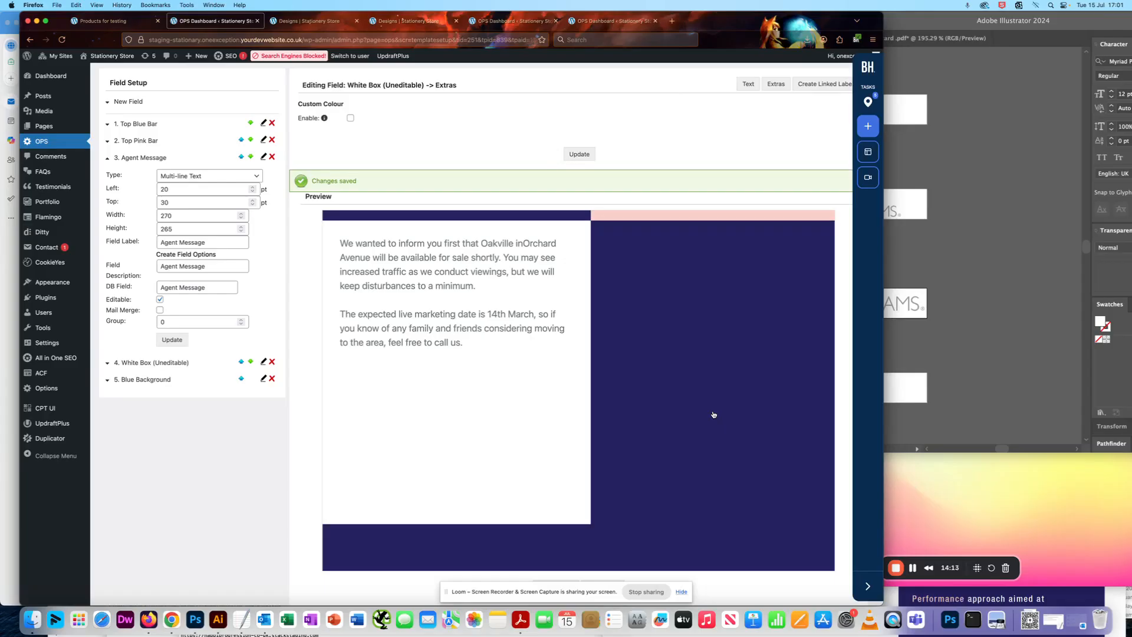
left_click(701, 324)
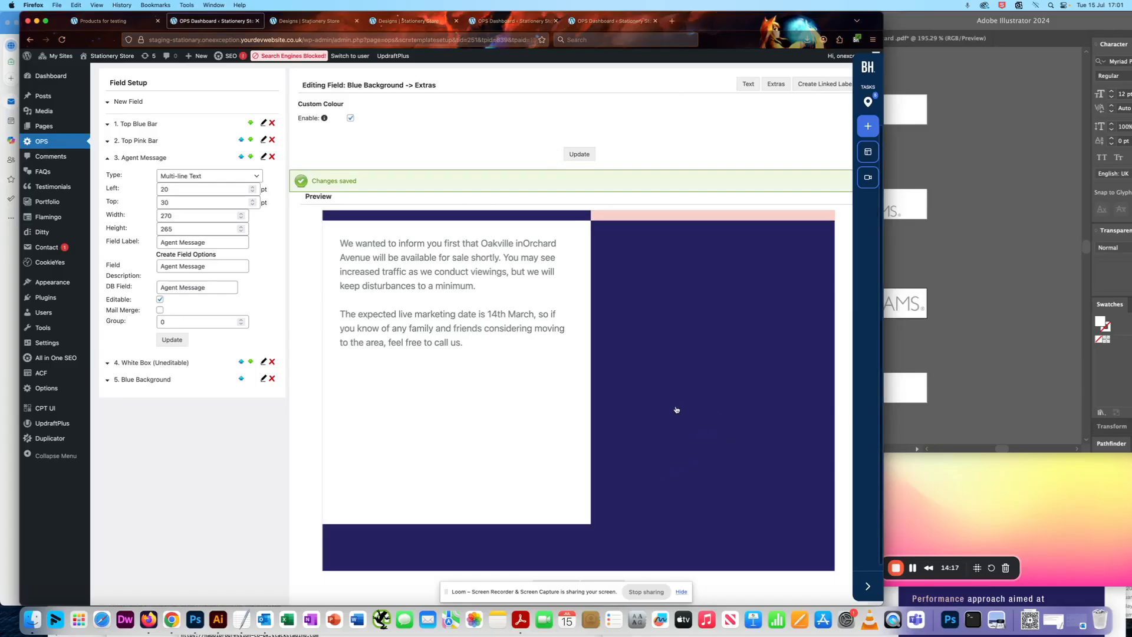
left_click(960, 351)
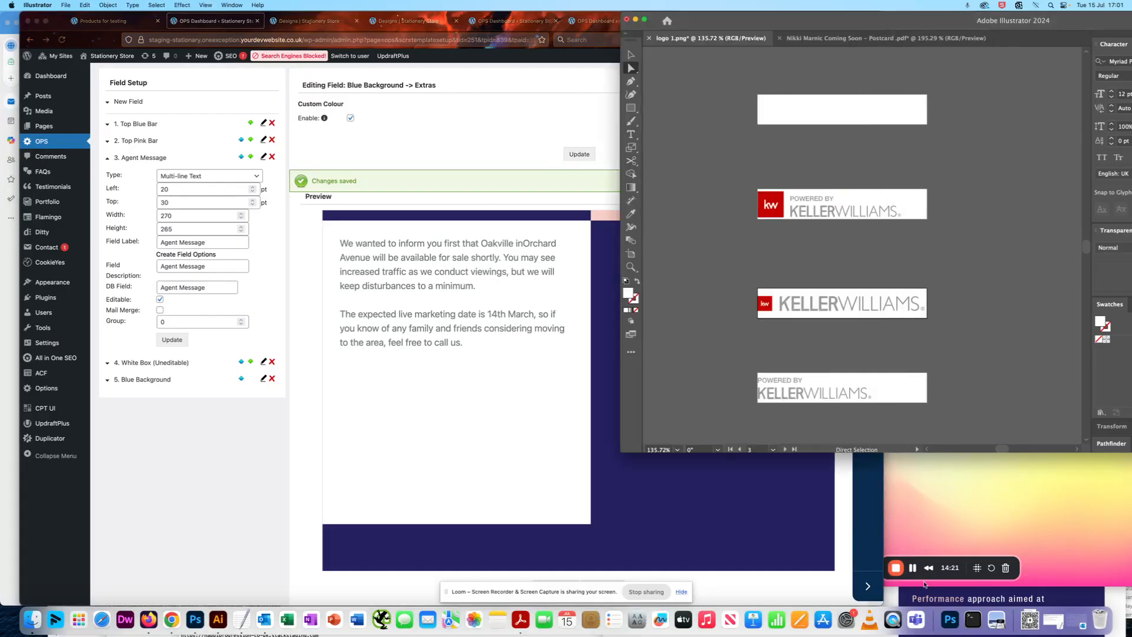
left_click(928, 537)
left_click(912, 568)
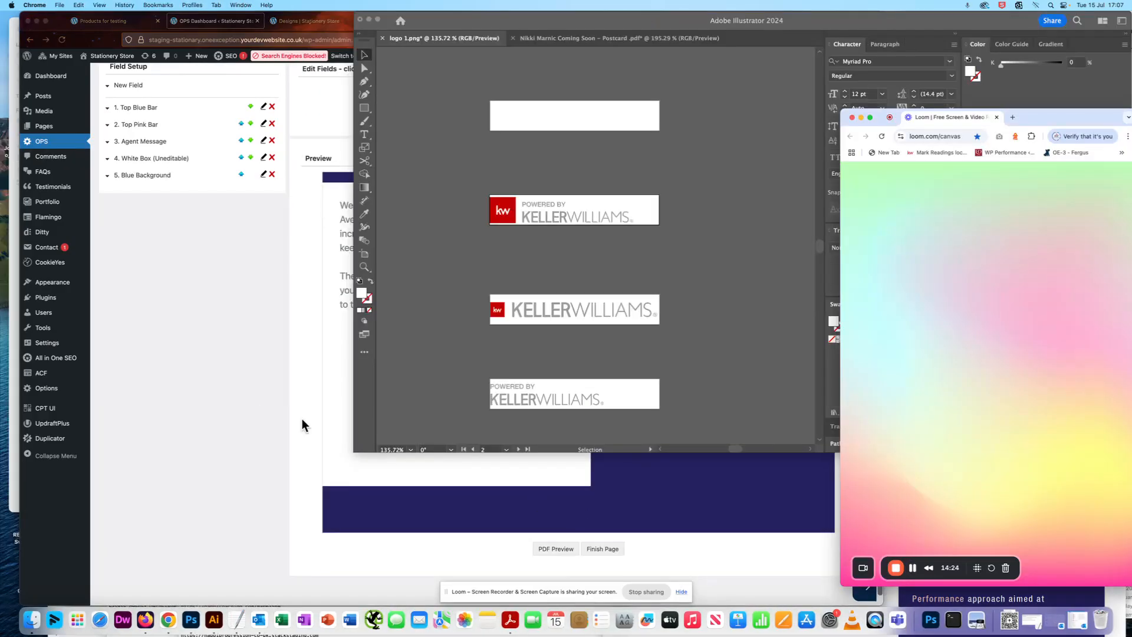
Start a new Image Mask - Square/Rectangle field for the Powered by Logo in the OPS template and review its width and height.
left_click(261, 376)
scroll(260, 376, "up", 2)
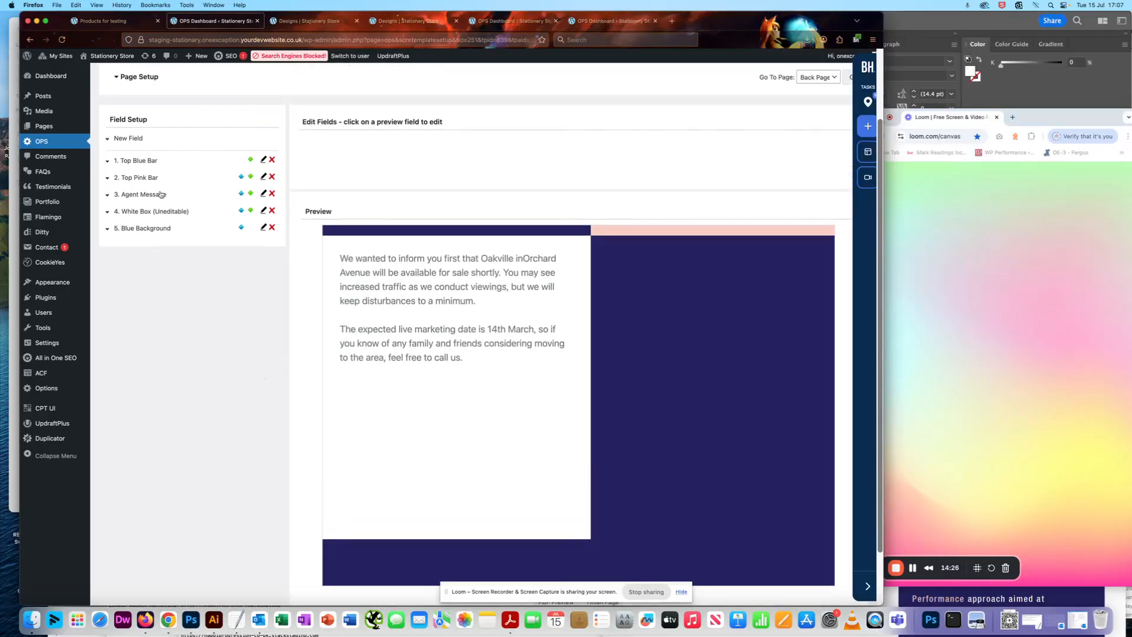
left_click(119, 139)
left_click(200, 147)
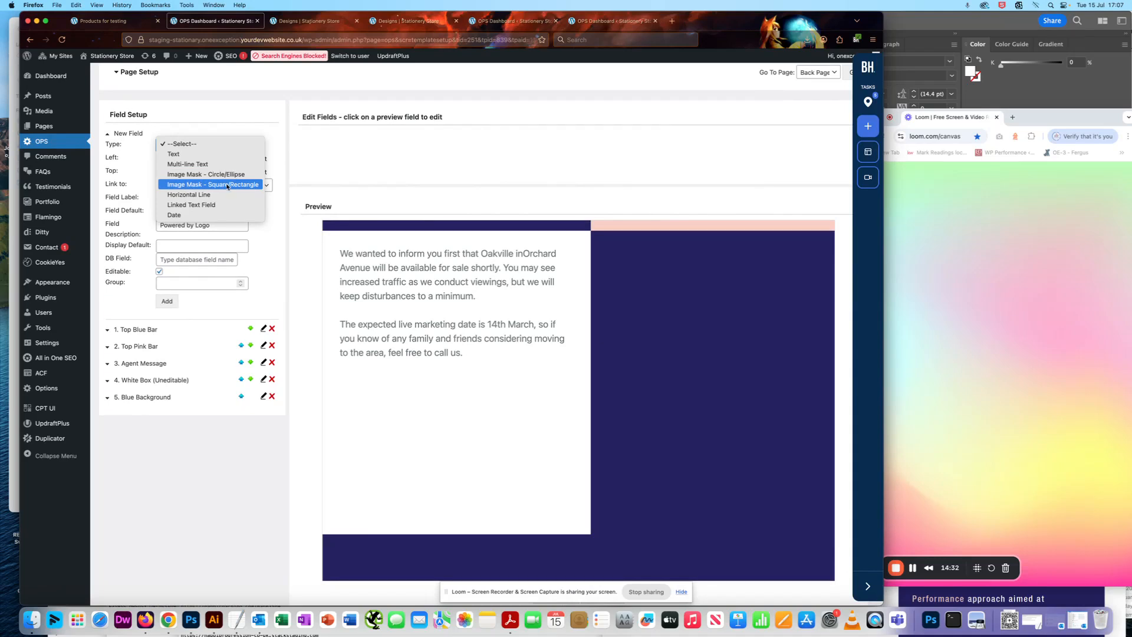
left_click(205, 185)
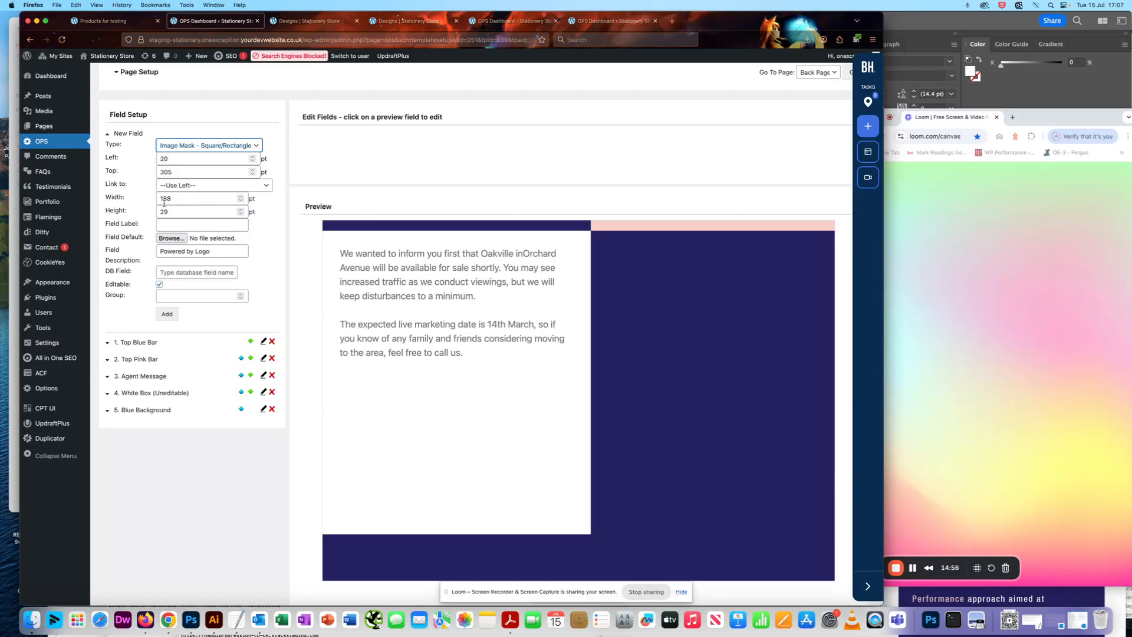
left_click(143, 196)
left_click(128, 207)
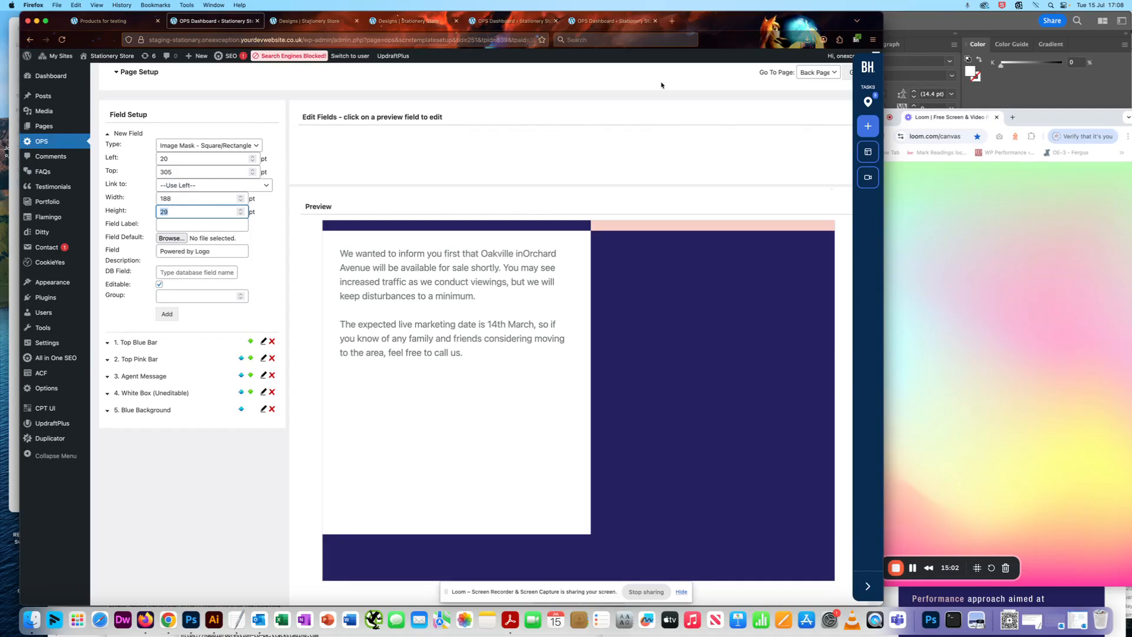
Switch to Illustrator and set the logo 1.png document units to Points.
left_click(922, 25)
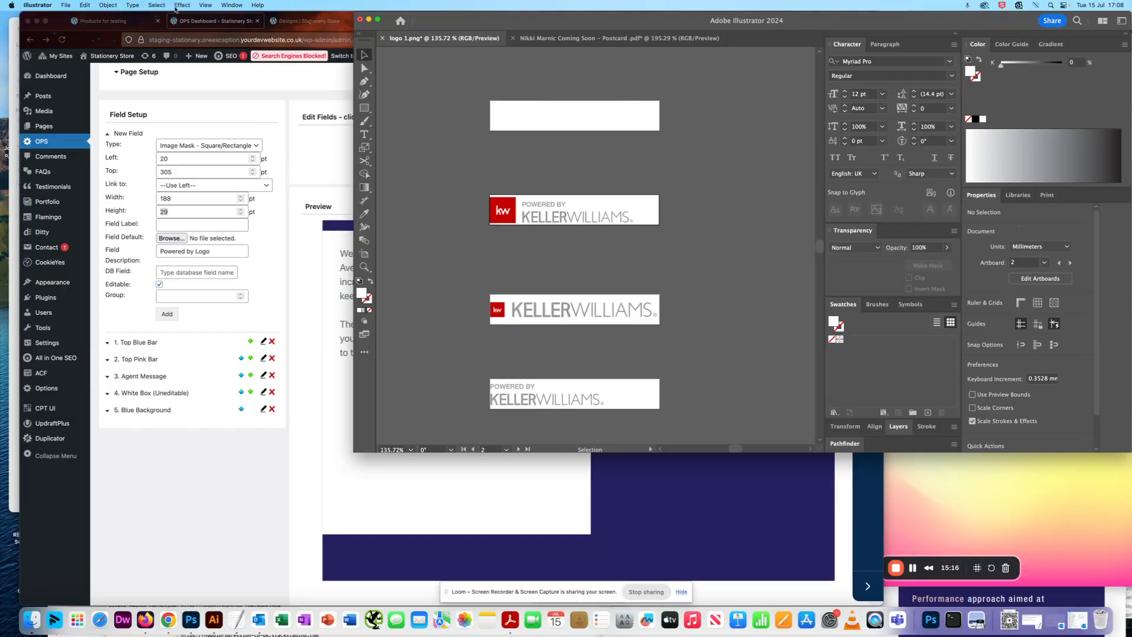
left_click(227, 4)
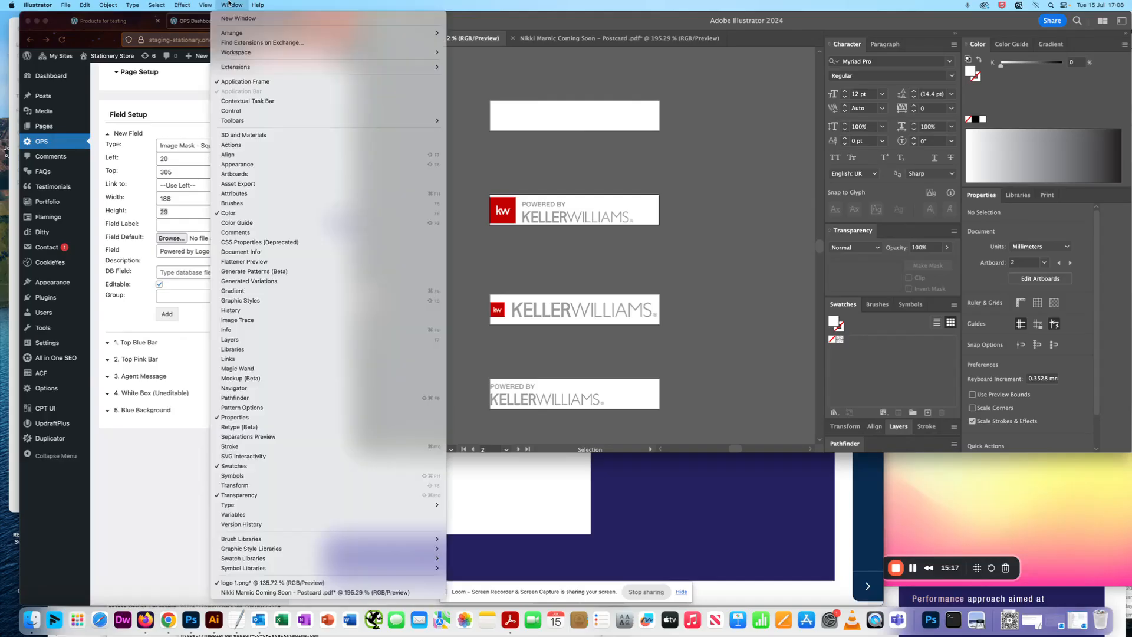
left_click(247, 417)
left_click(1027, 248)
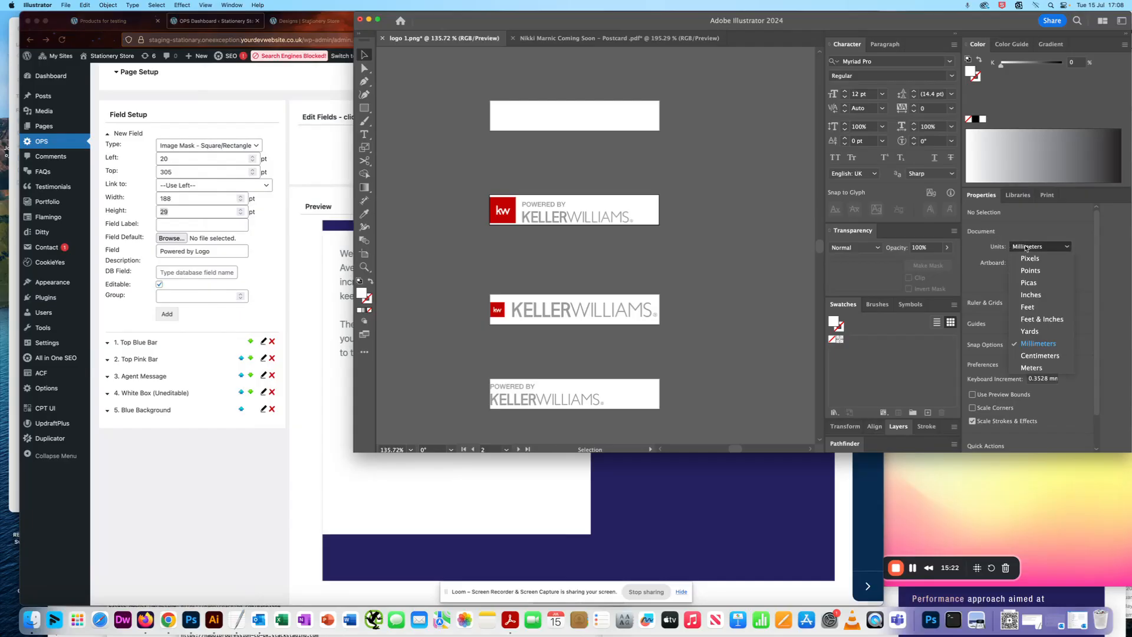
left_click(1042, 274)
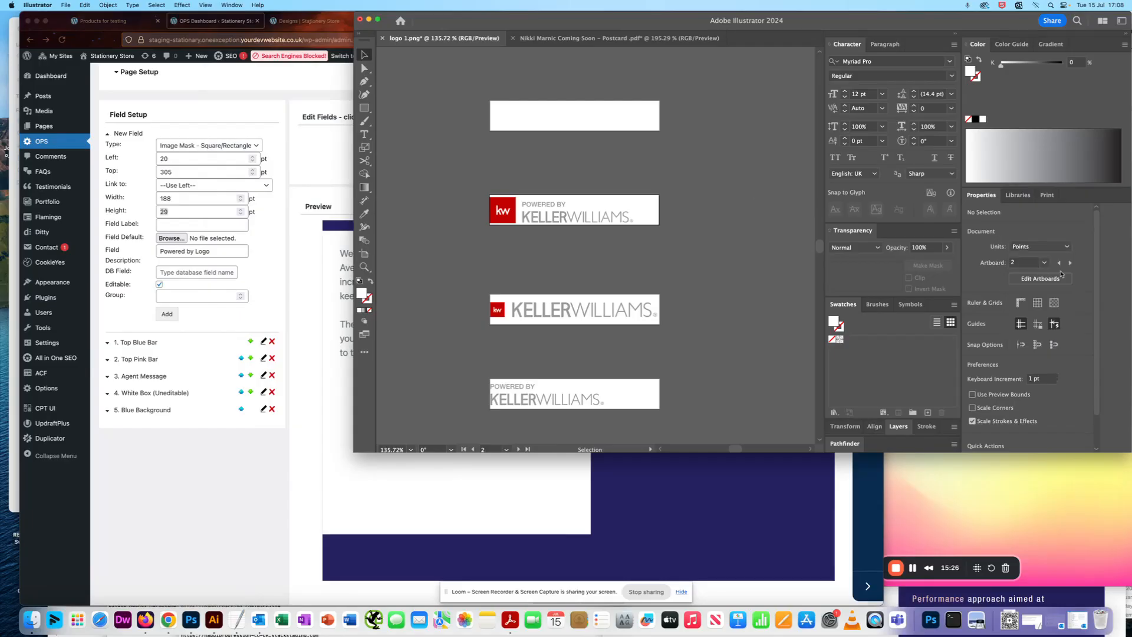
Check the Keller Williams logo artboard's width and height in Illustrator against the new field's size in the OPS template.
left_click(365, 254)
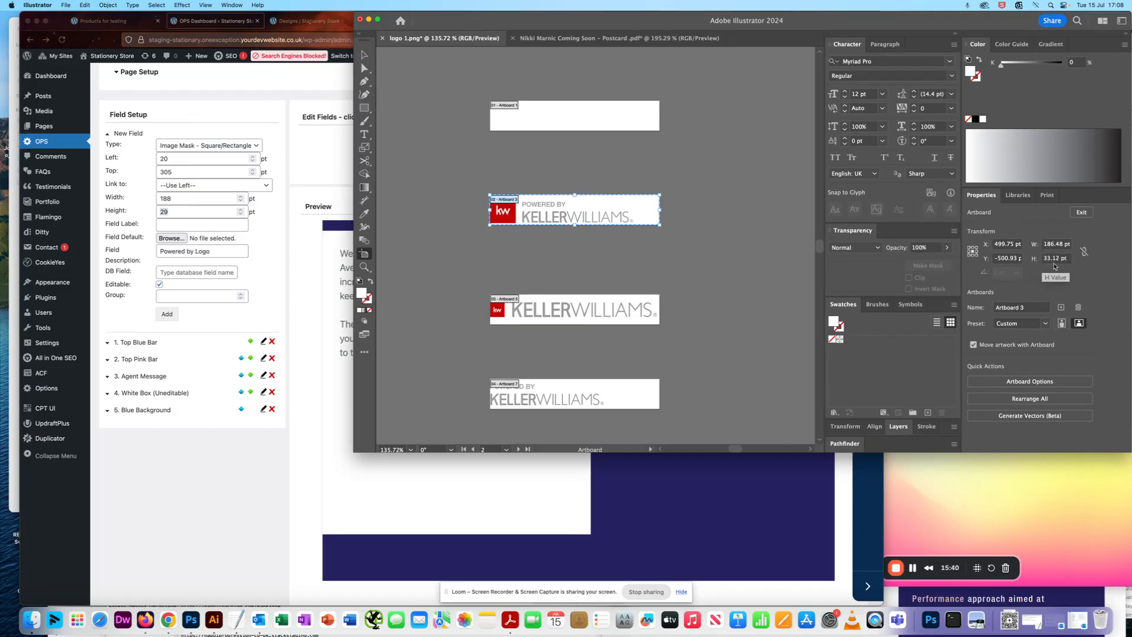
left_click(164, 200)
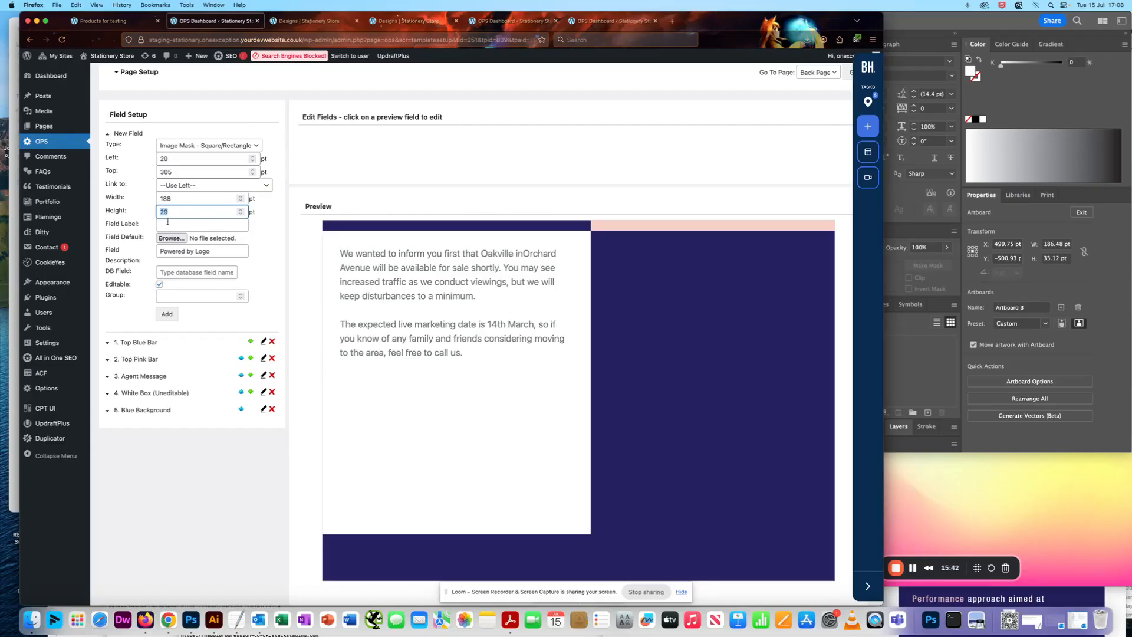
left_click(168, 198)
Set the new image field's label to Powered by Logo.
left_click(168, 226)
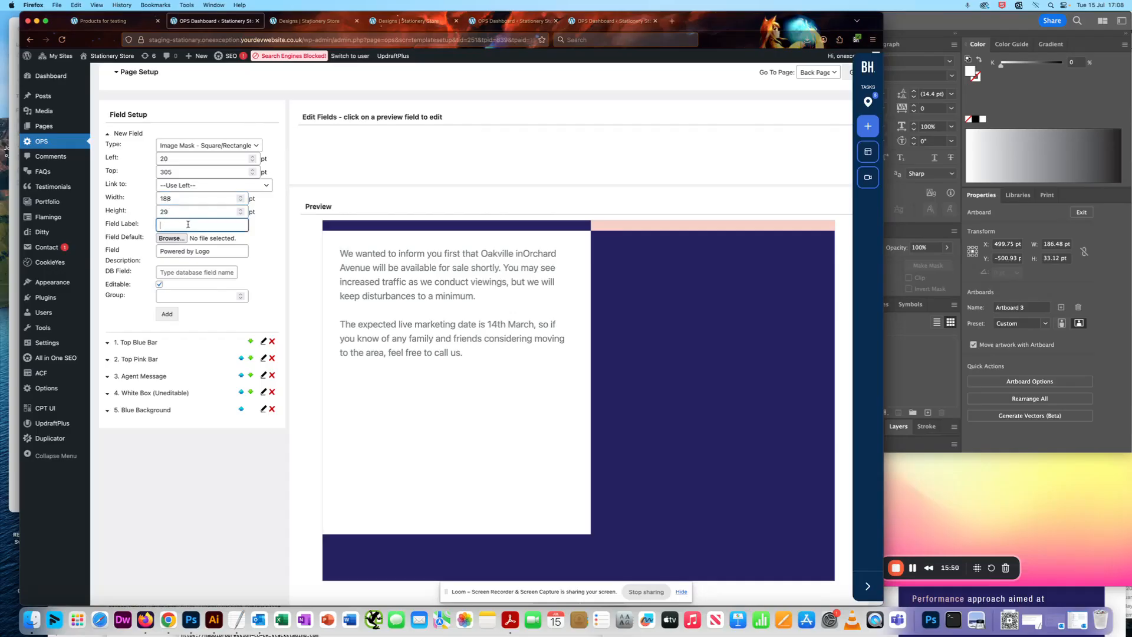
type("Powere")
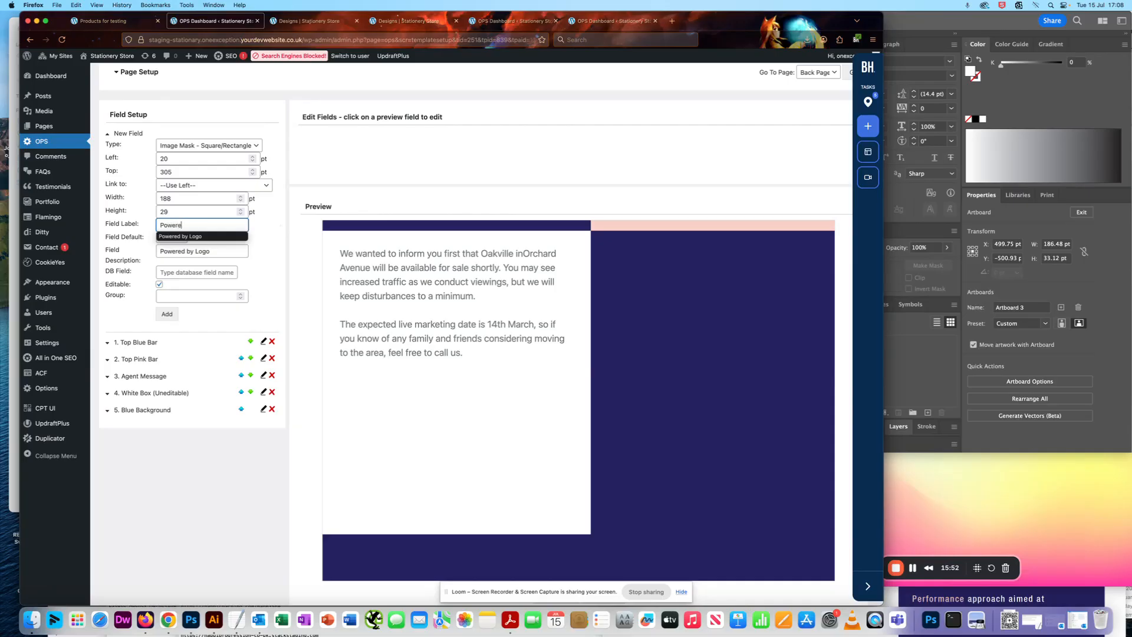
left_click(199, 236)
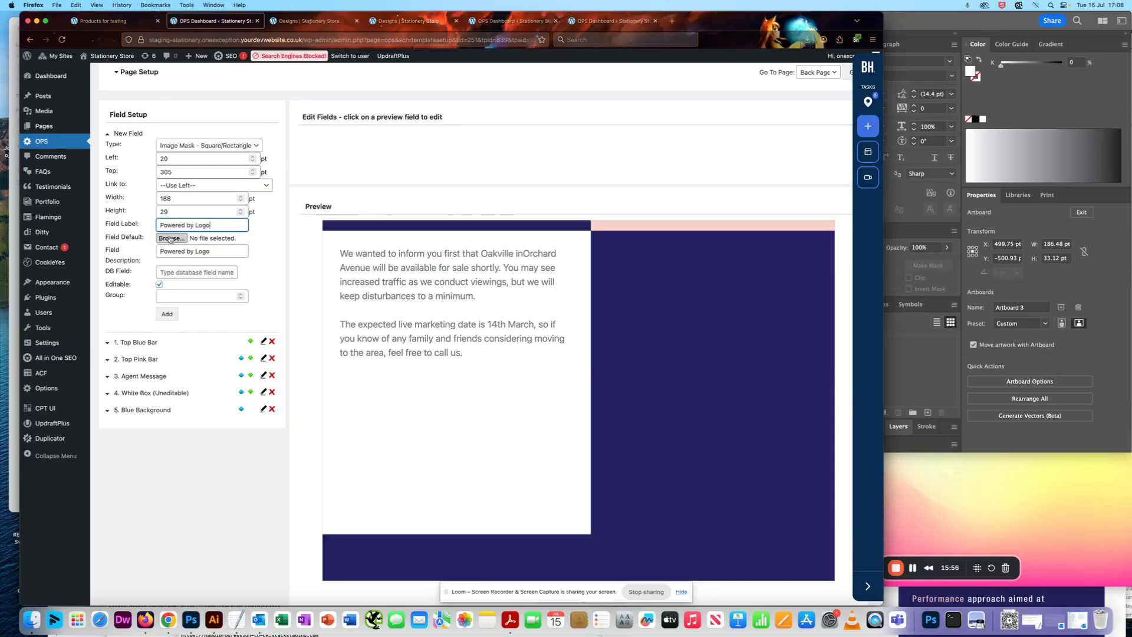
Preview logo 3.png, choose it as the field's default image and add the Powered by Logo field to the template.
left_click(171, 239)
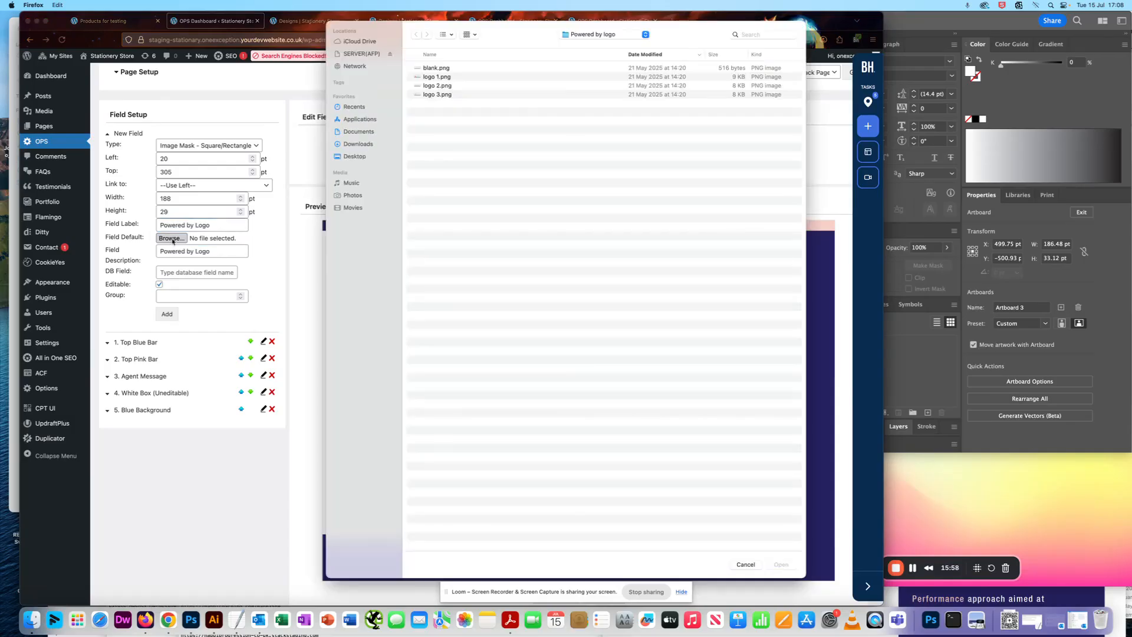
left_click(427, 96)
key("space")
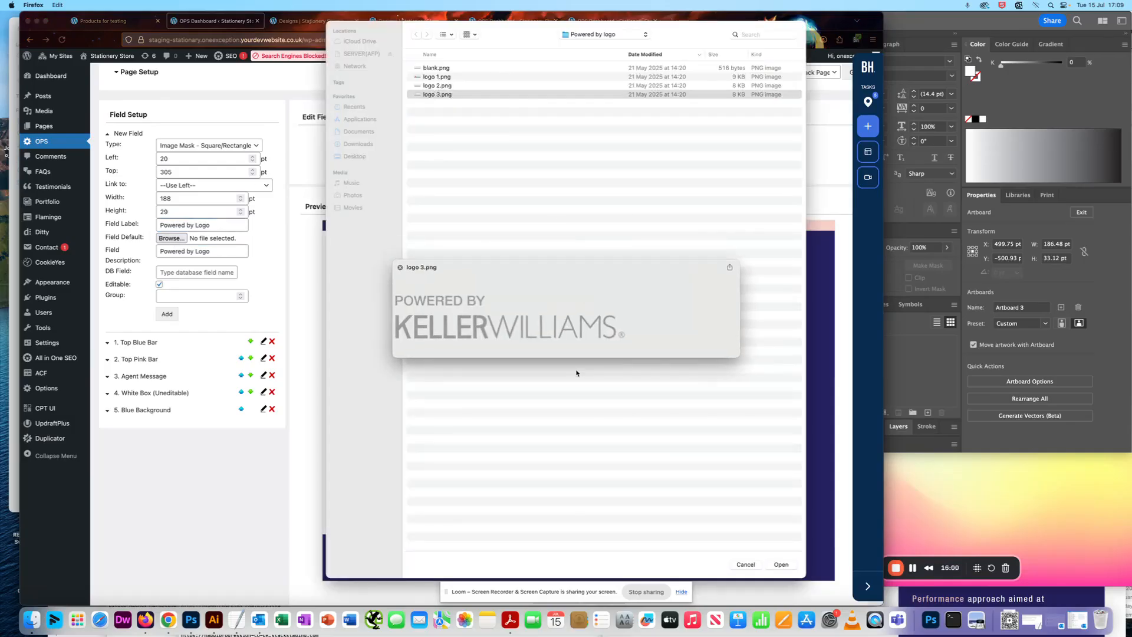
left_click(471, 96)
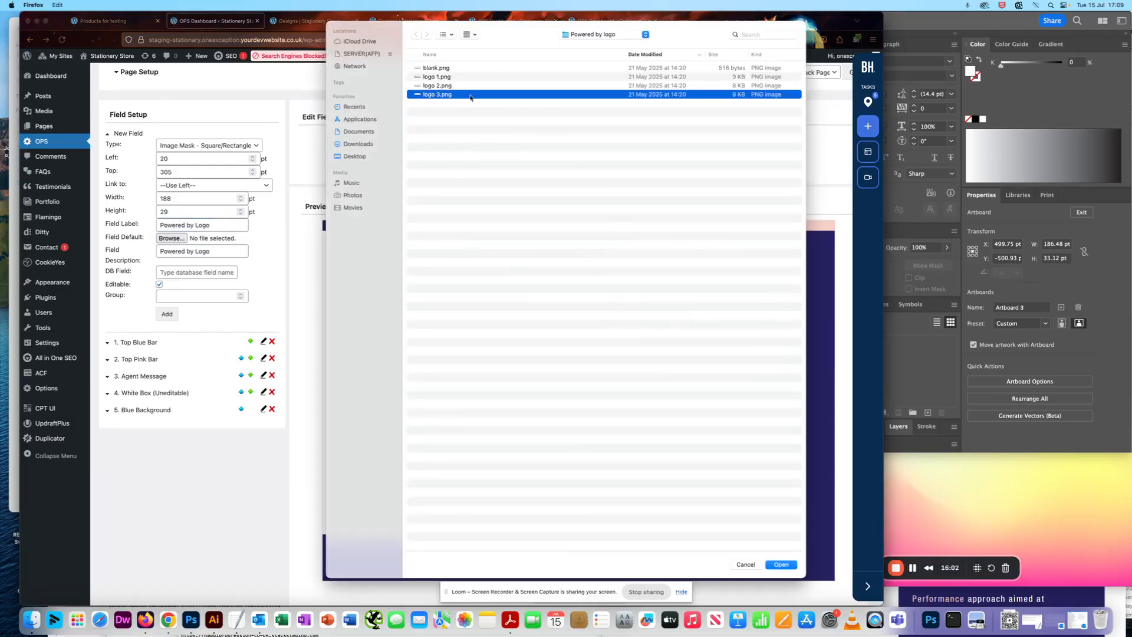
double_click(435, 95)
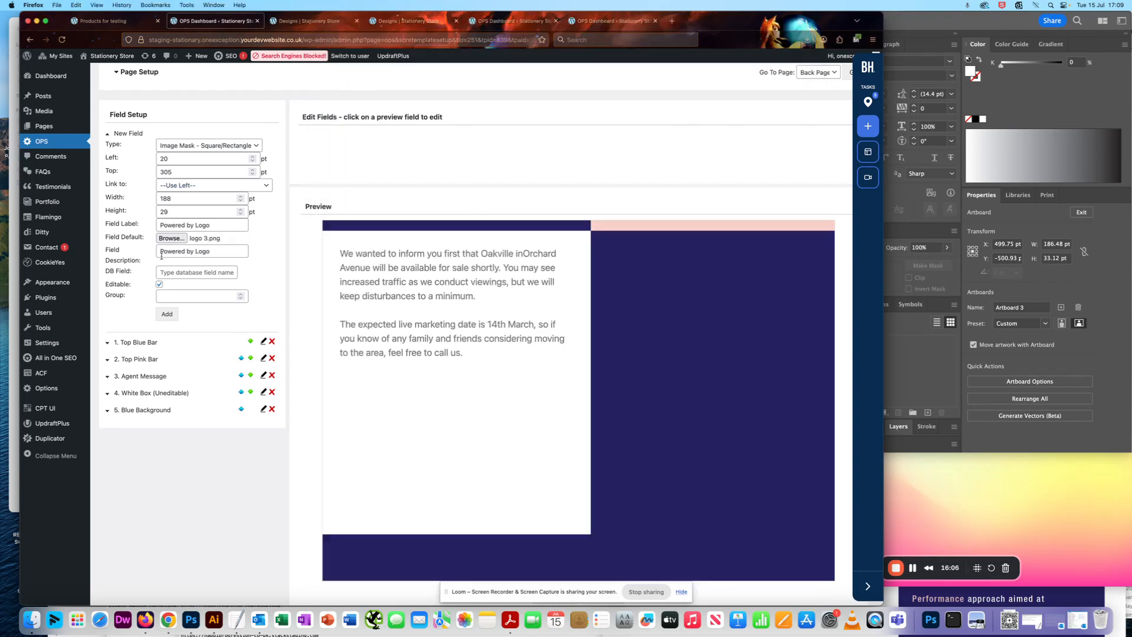
left_click(168, 315)
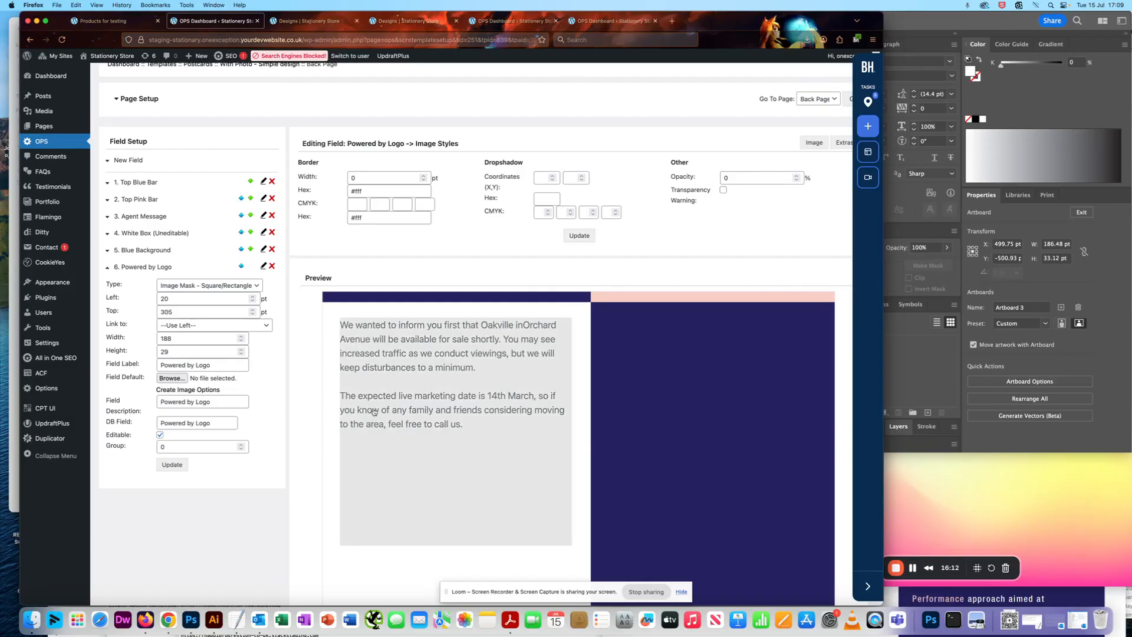
Move the Powered by Logo field up the field order to sit directly above Agent Message.
scroll(373, 417, "down", 3)
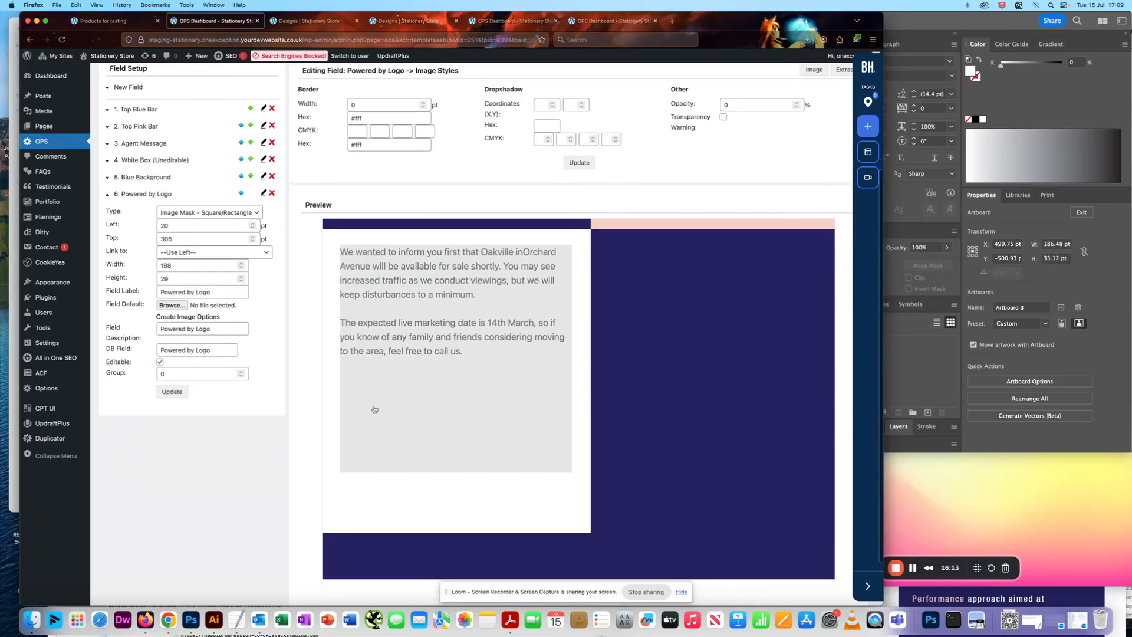
left_click(108, 195)
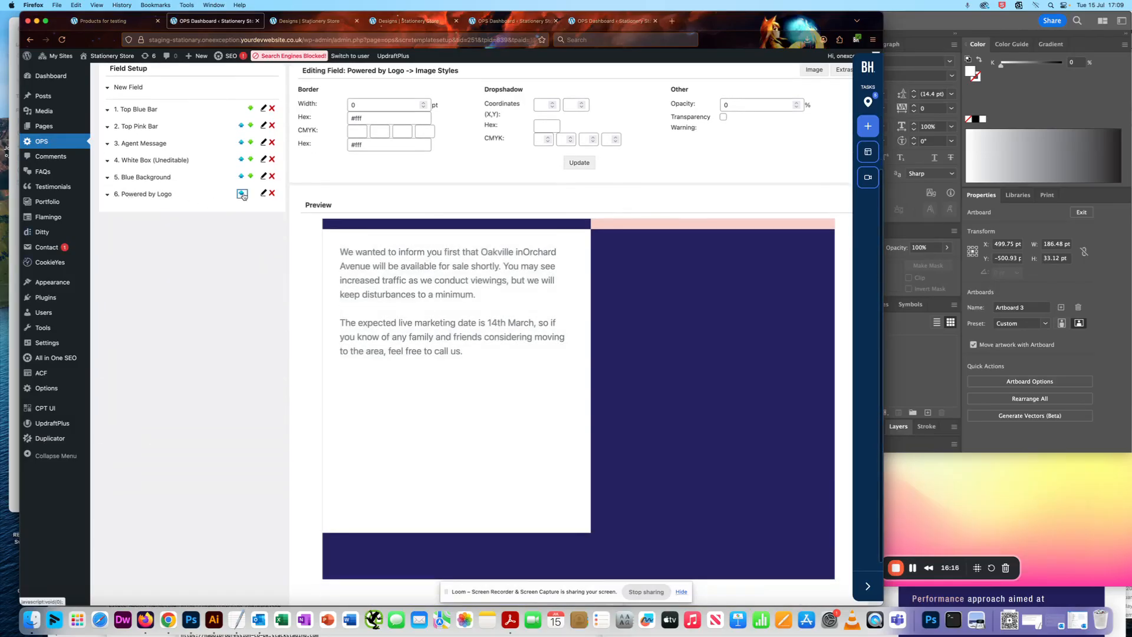
left_click(241, 194)
left_click(241, 314)
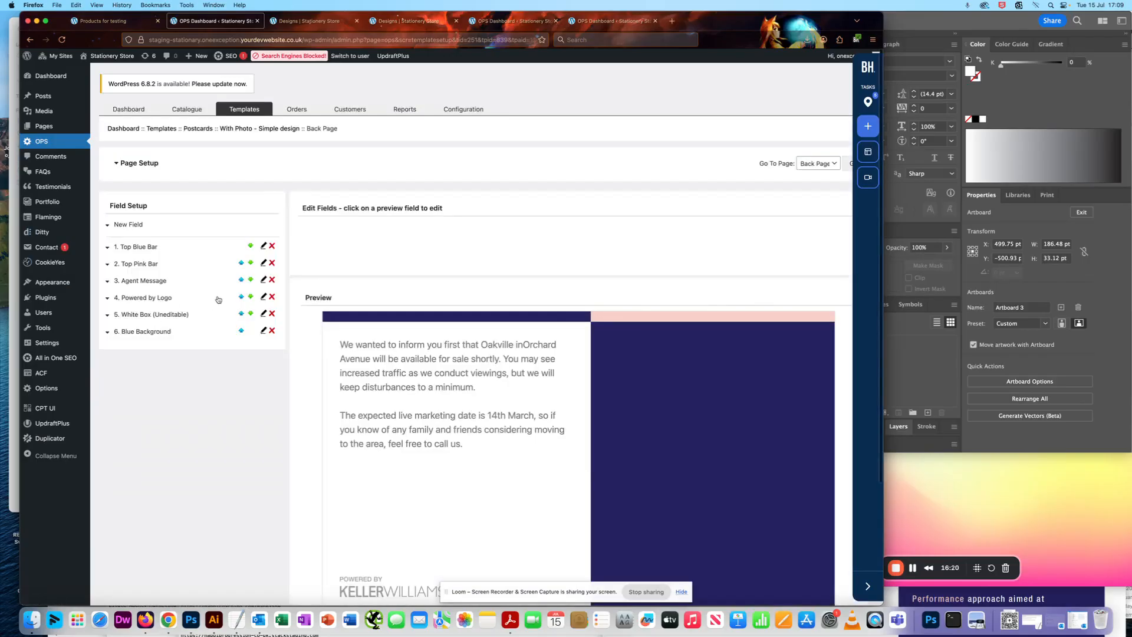
left_click(241, 296)
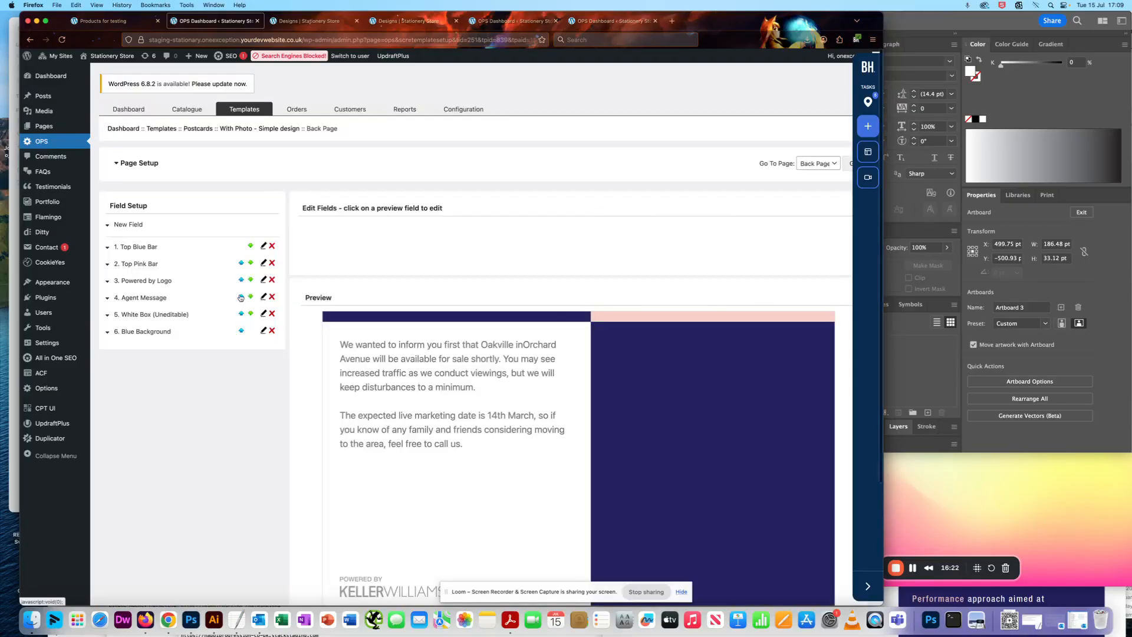
Open the image options for the Powered by Logo field and try to add an option named Logo 1 without an image.
scroll(466, 362, "down", 5)
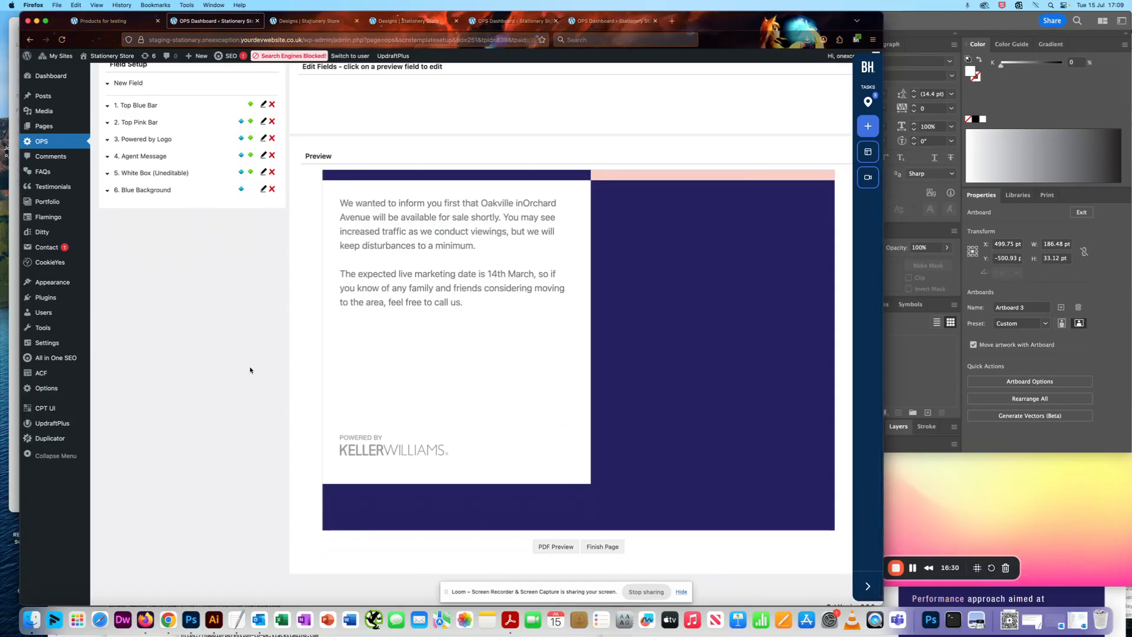
left_click(108, 141)
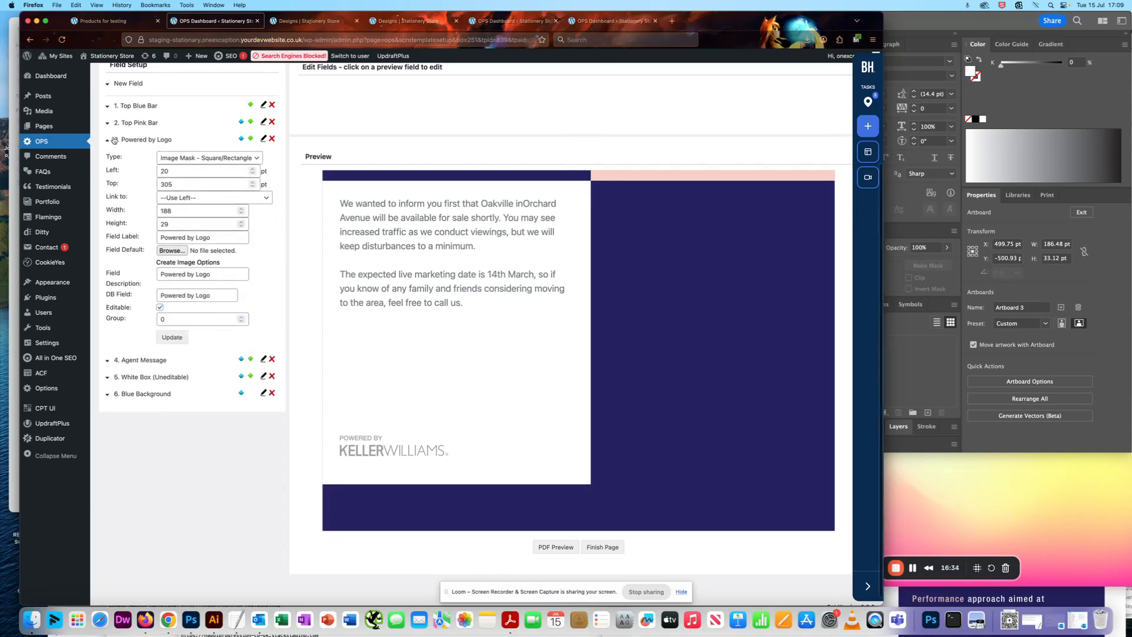
left_click(192, 264)
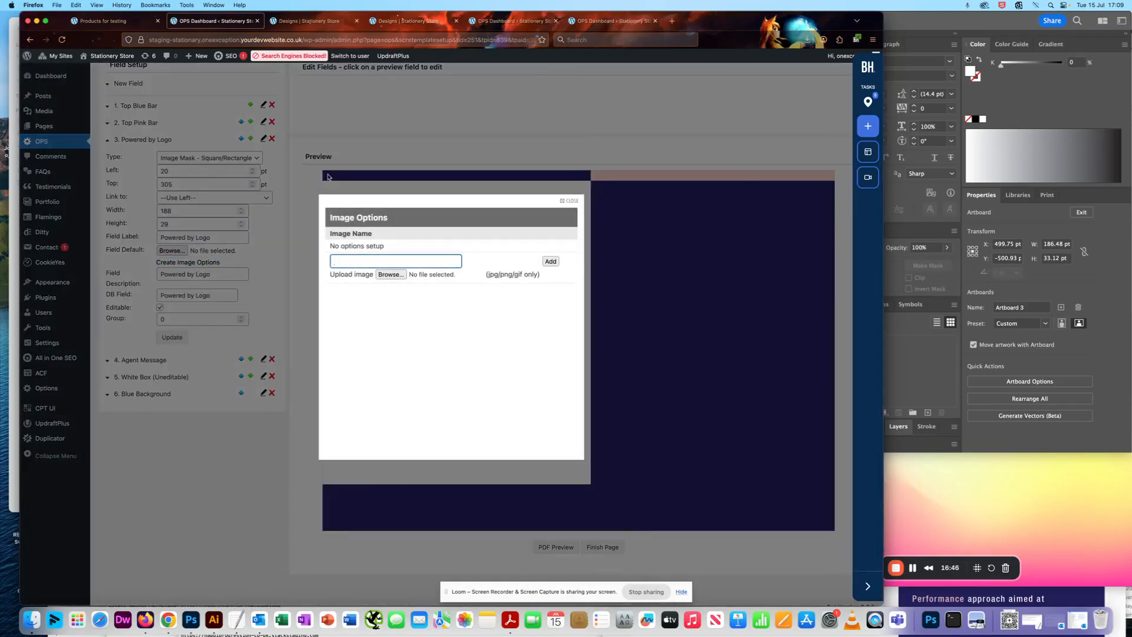
left_click(432, 320)
left_click(384, 261)
type("Logo 1")
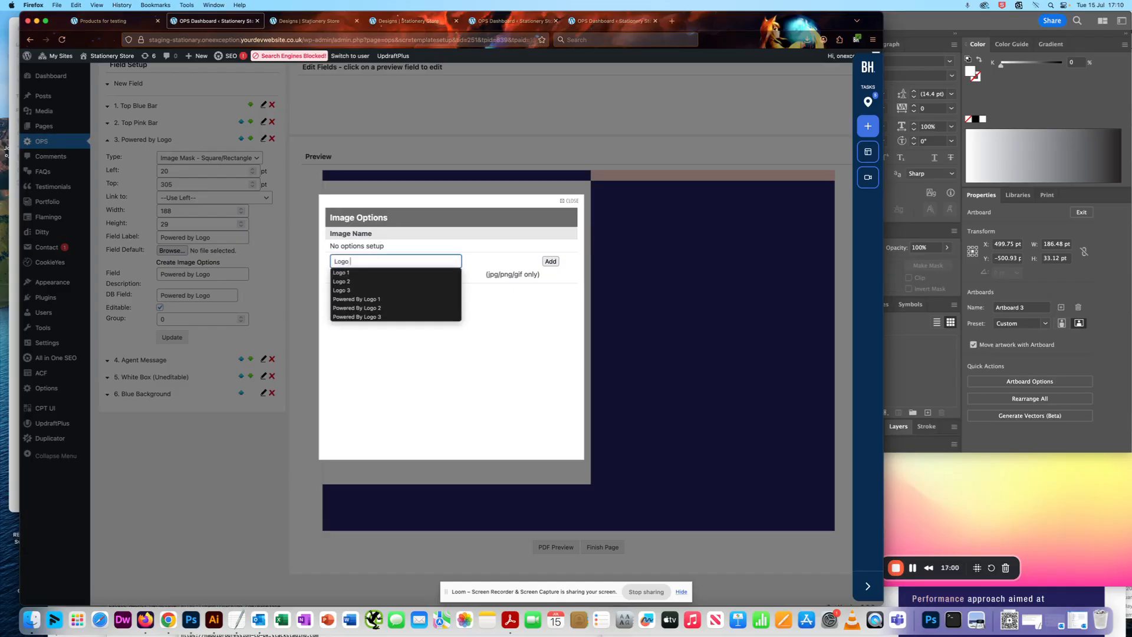
left_click(483, 345)
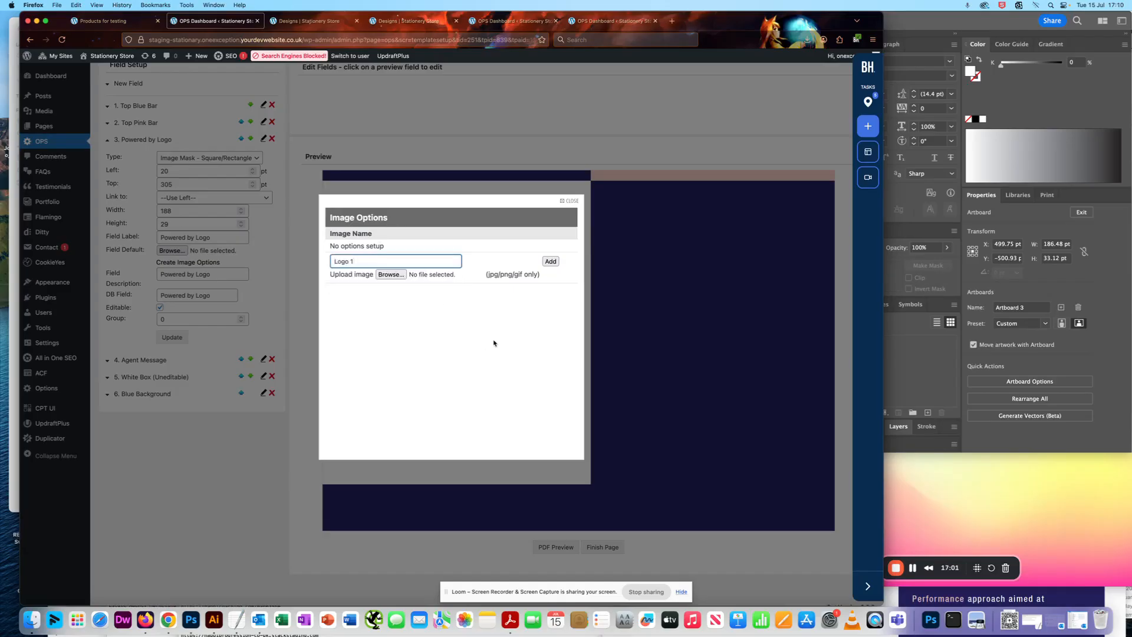
left_click(551, 263)
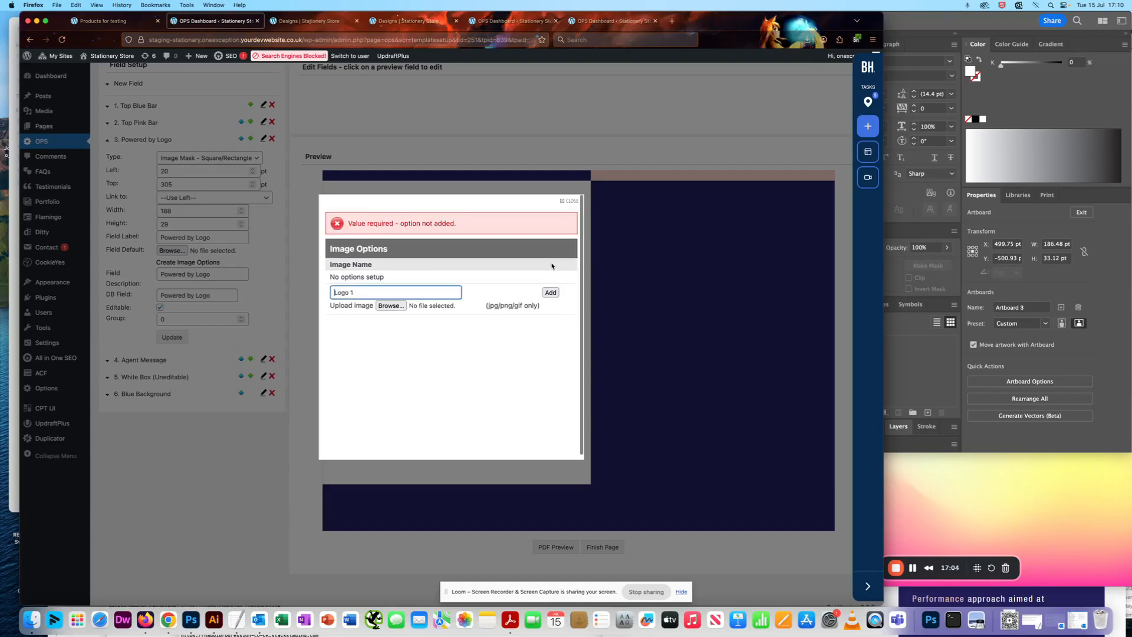
Attach logo 1.png to the Logo 1 image option and add it.
left_click(357, 294)
left_click(448, 353)
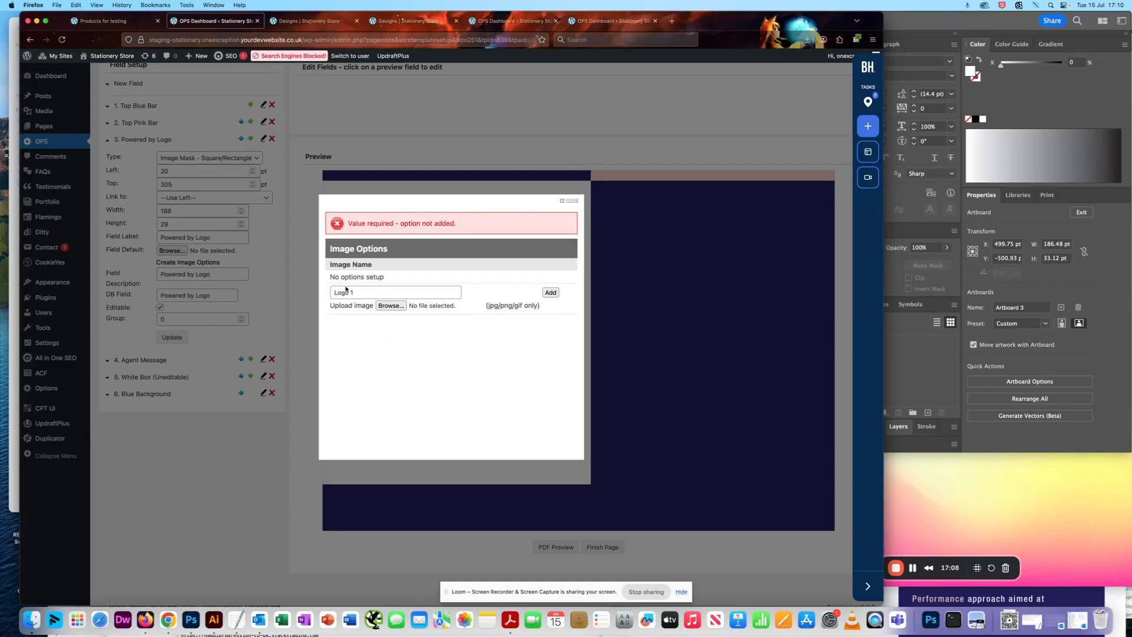
left_click(391, 306)
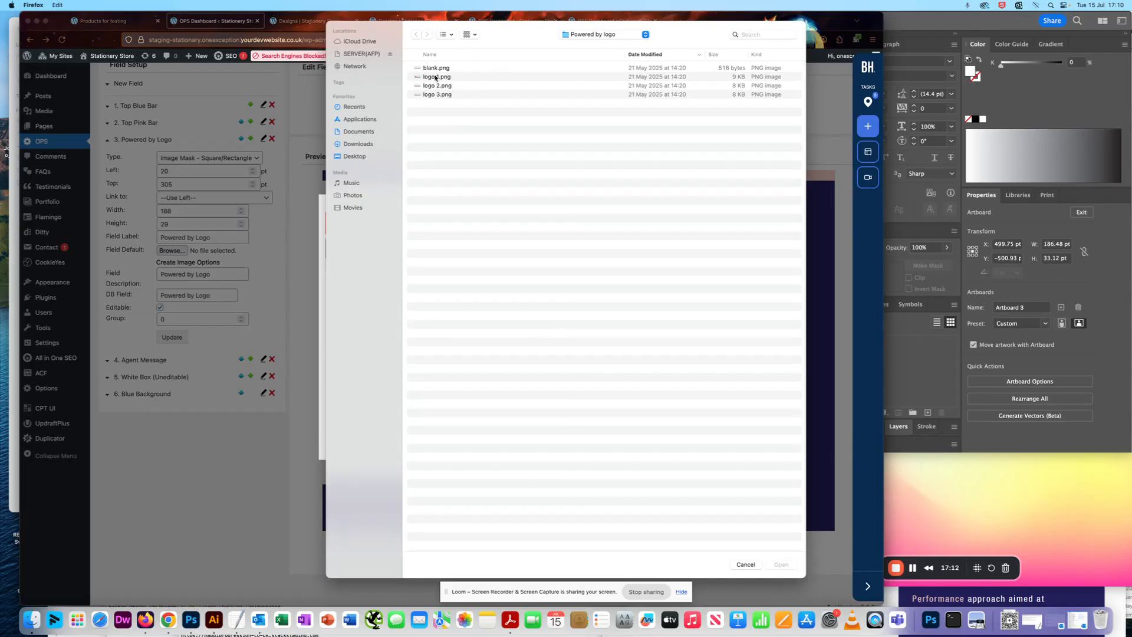
double_click(436, 77)
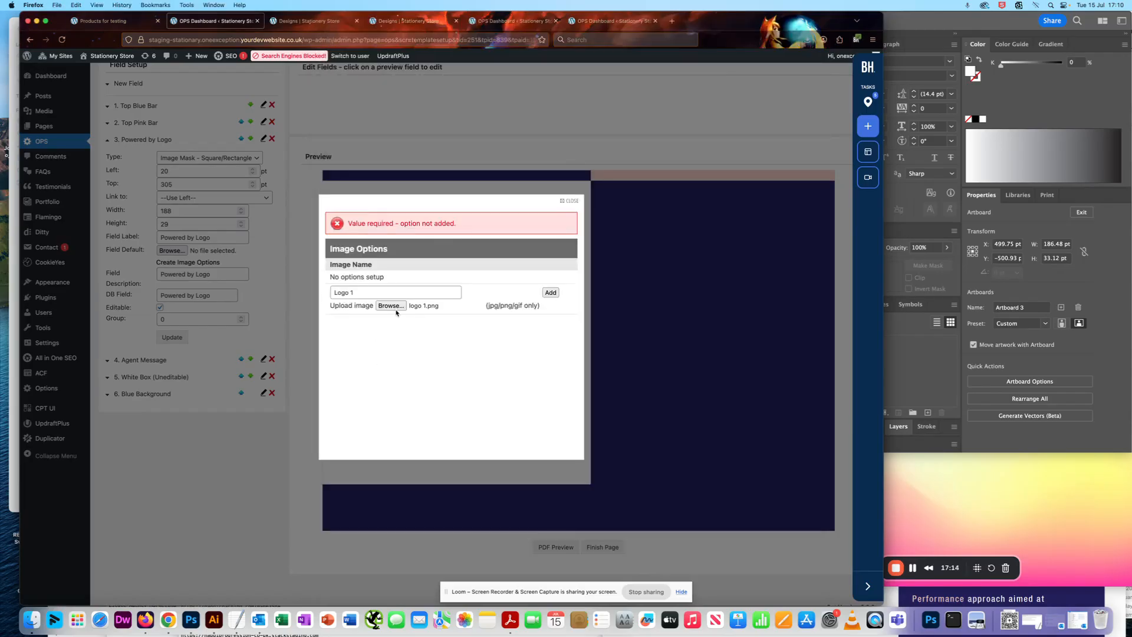
left_click(552, 293)
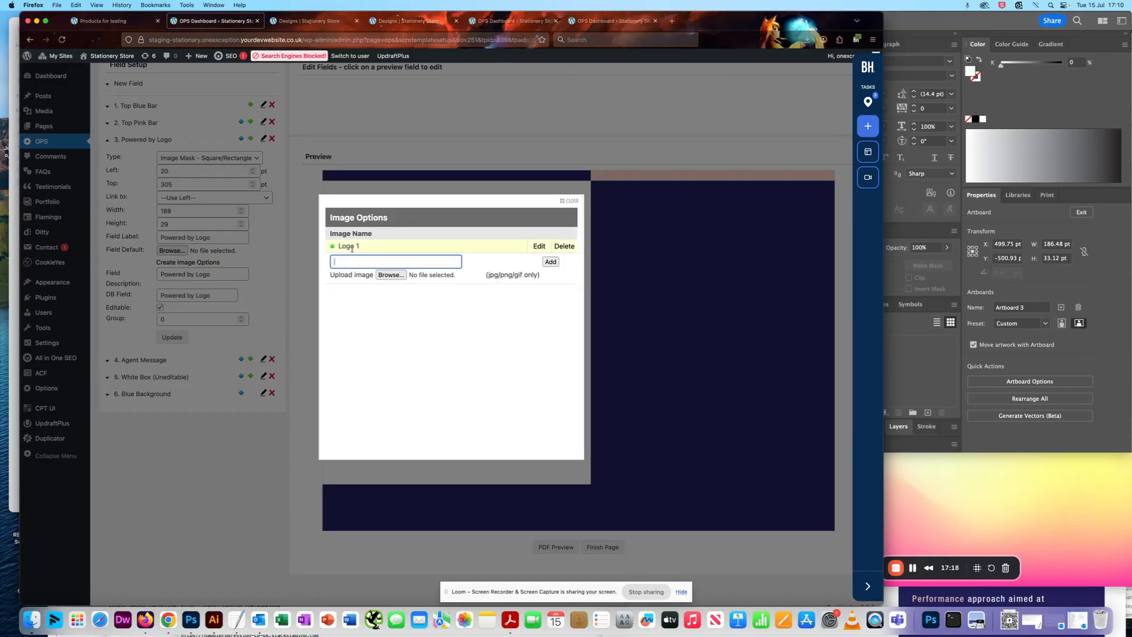
Add a second image option named Logo 2 using logo 2.png.
left_click(377, 328)
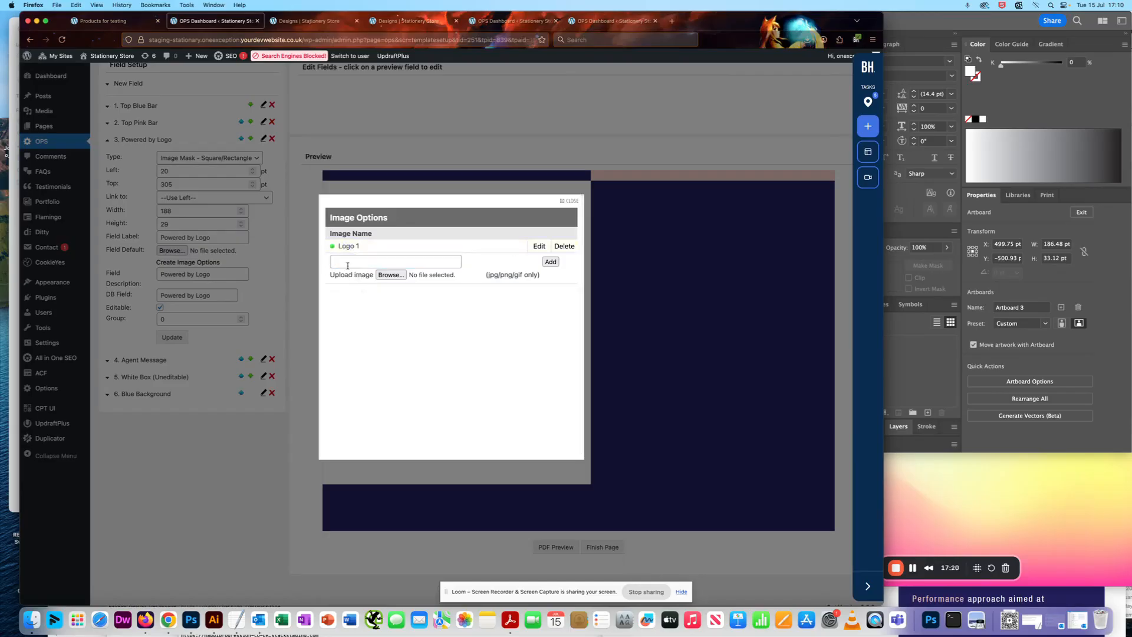
type("K")
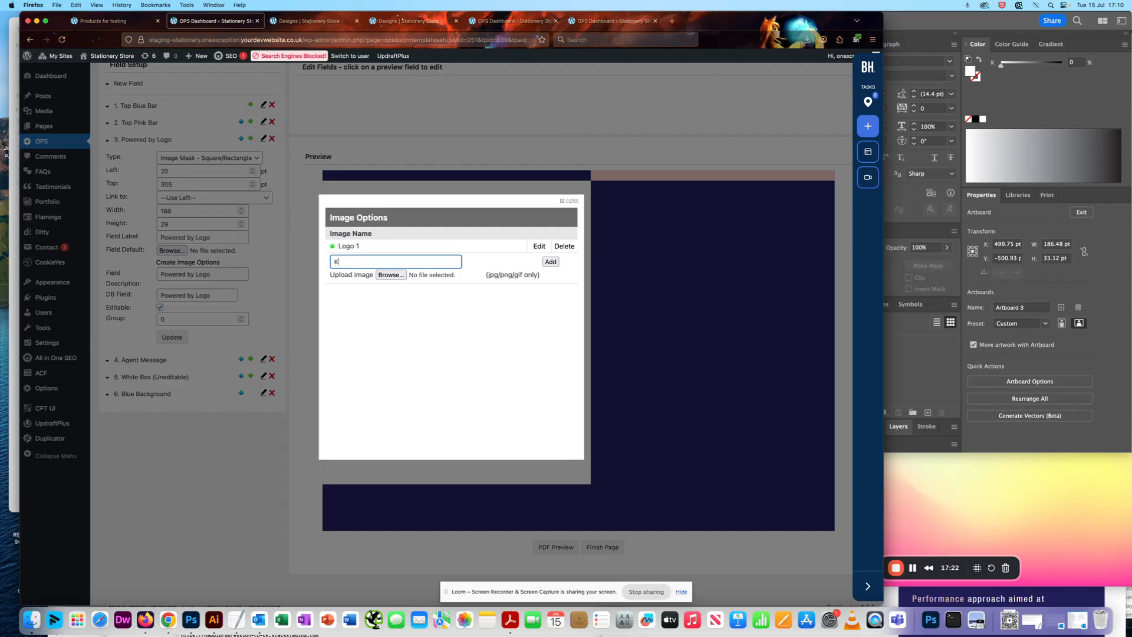
type("Lo")
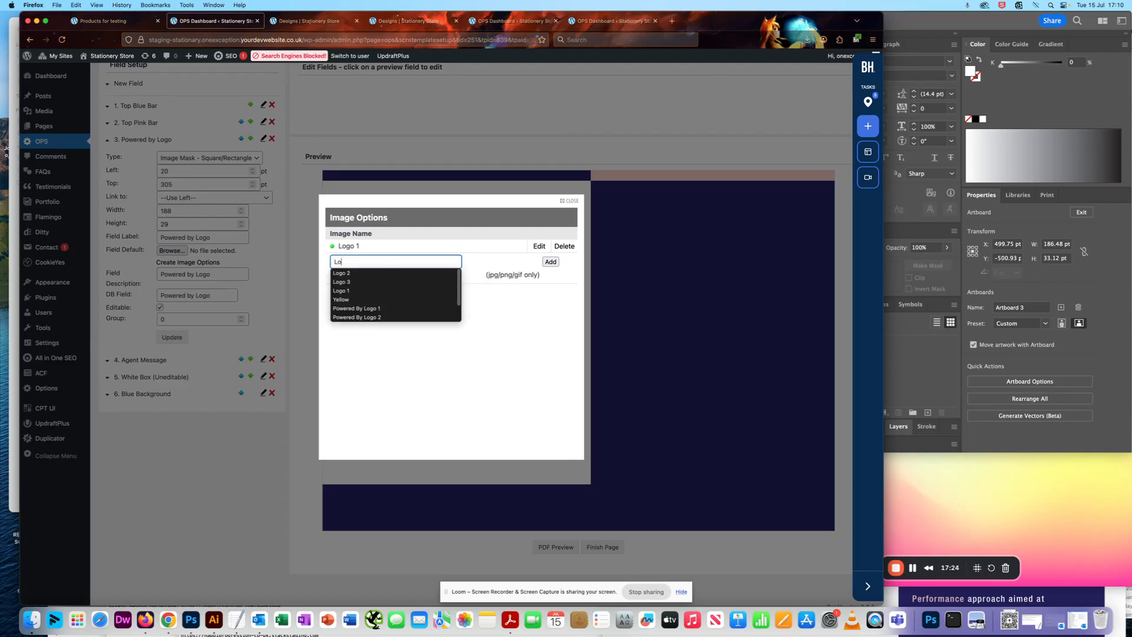
type("go1")
key("BackSpace")
type("2")
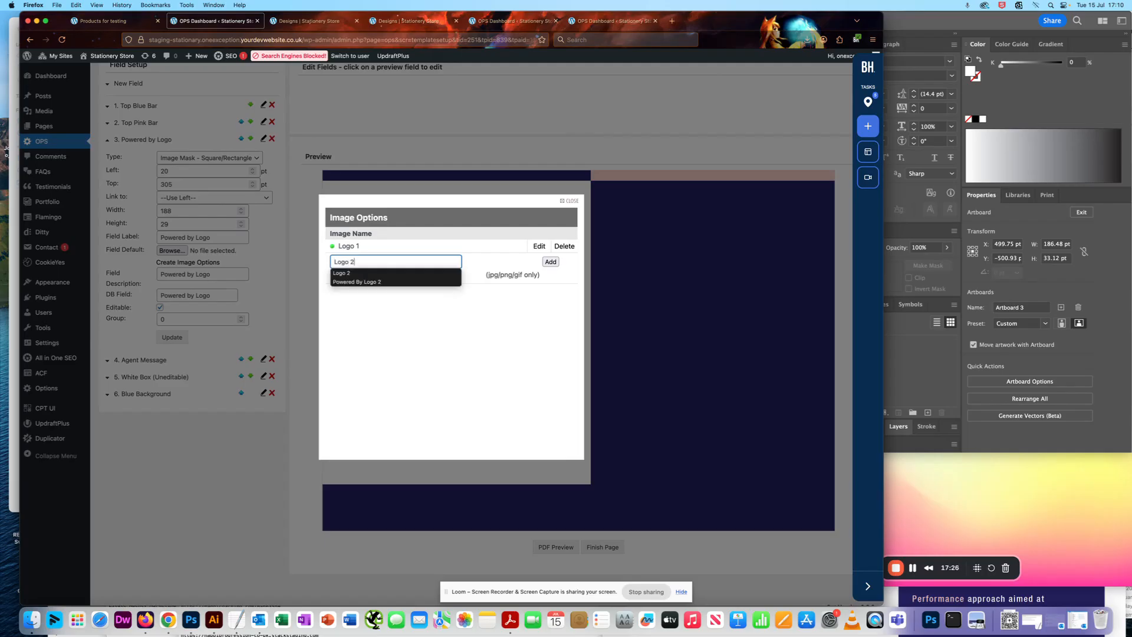
left_click(389, 279)
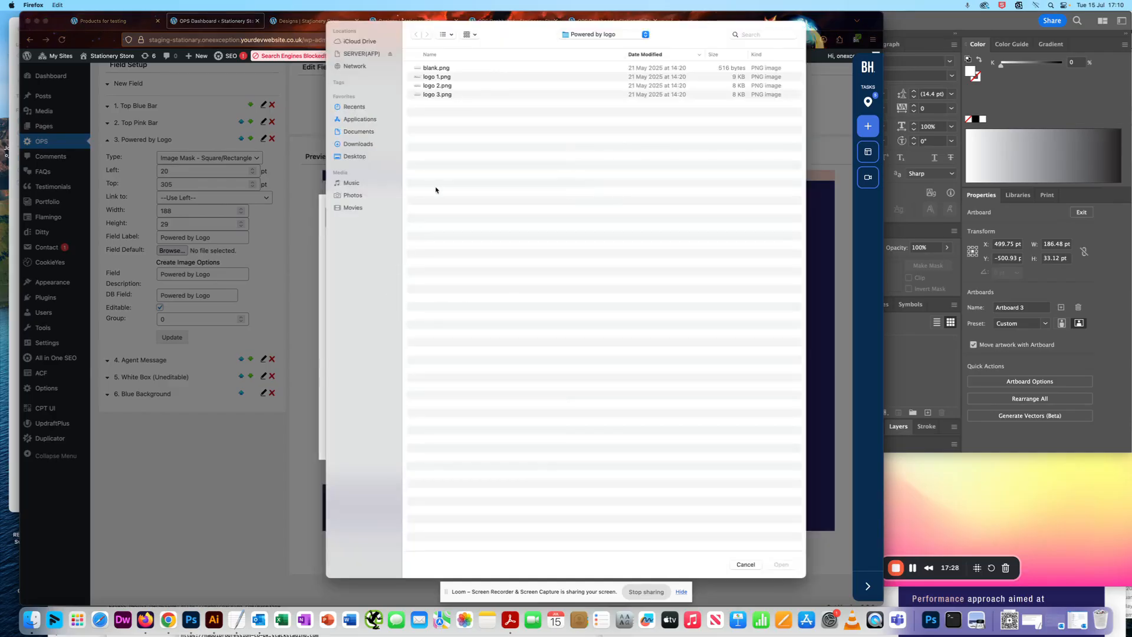
left_click(444, 86)
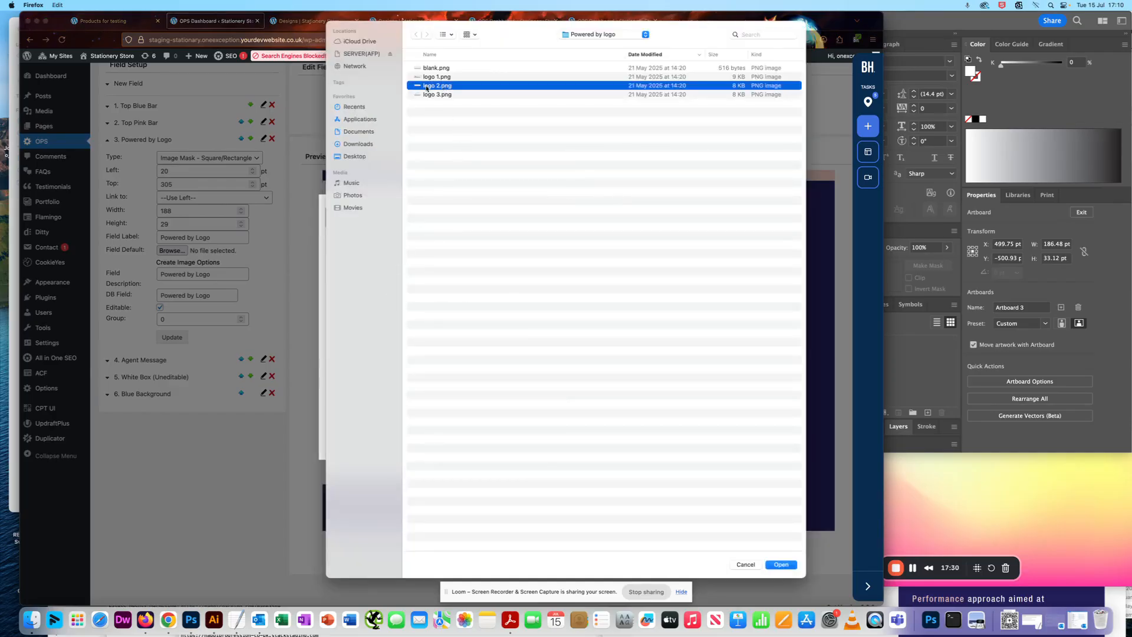
double_click(427, 88)
left_click(551, 261)
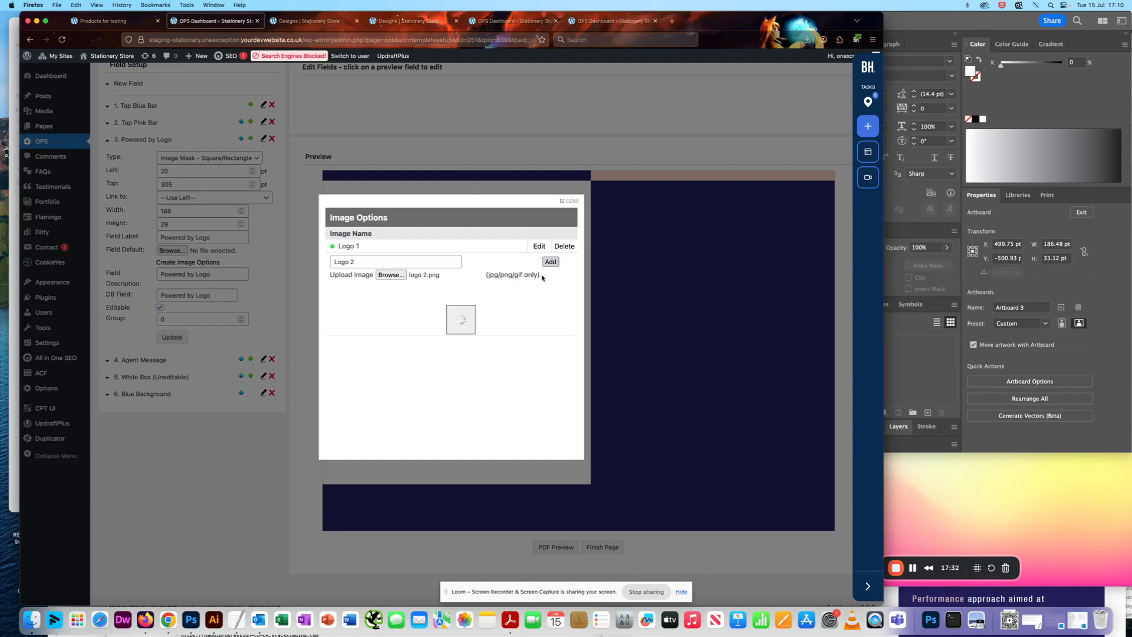
Add a third image option named Logo 3 using logo 3.png.
left_click(359, 275)
type("Logo")
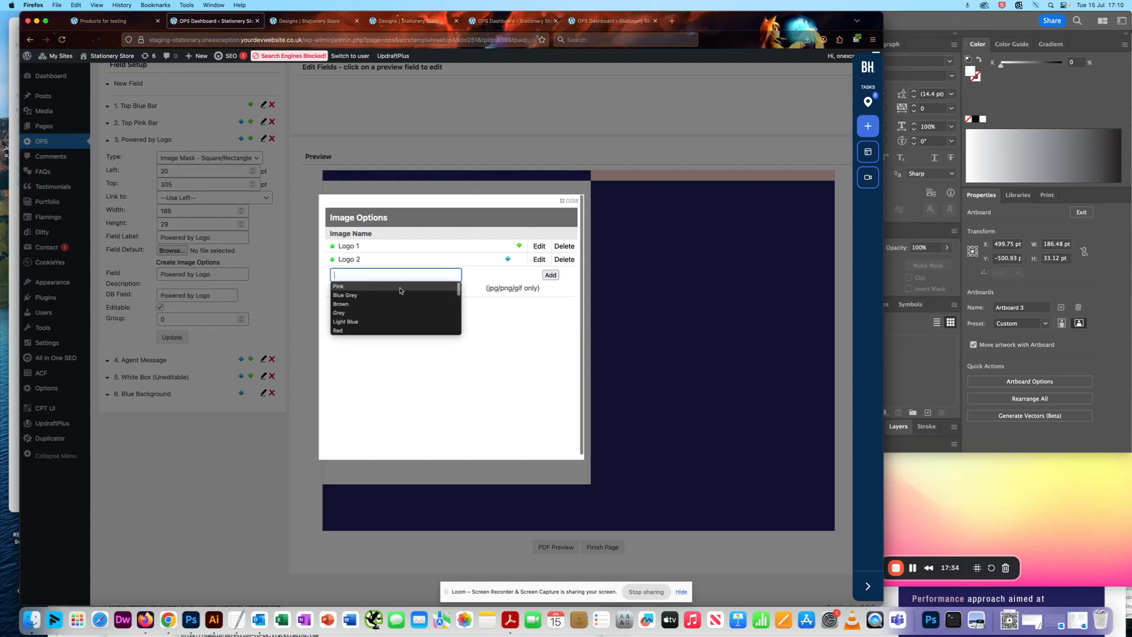
type(" 3")
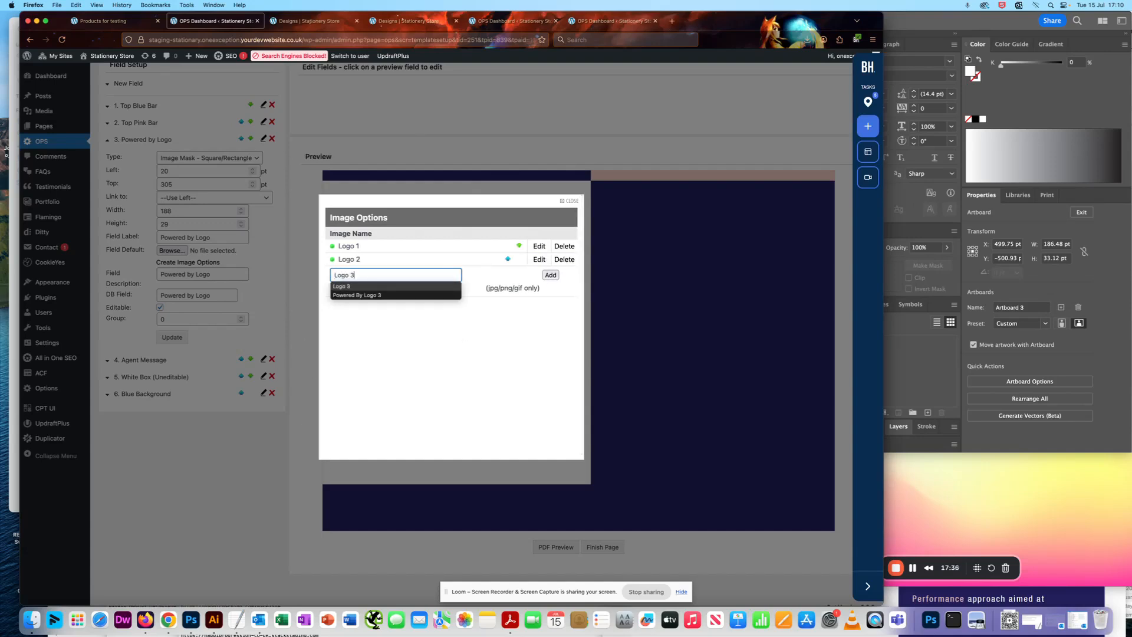
left_click(391, 294)
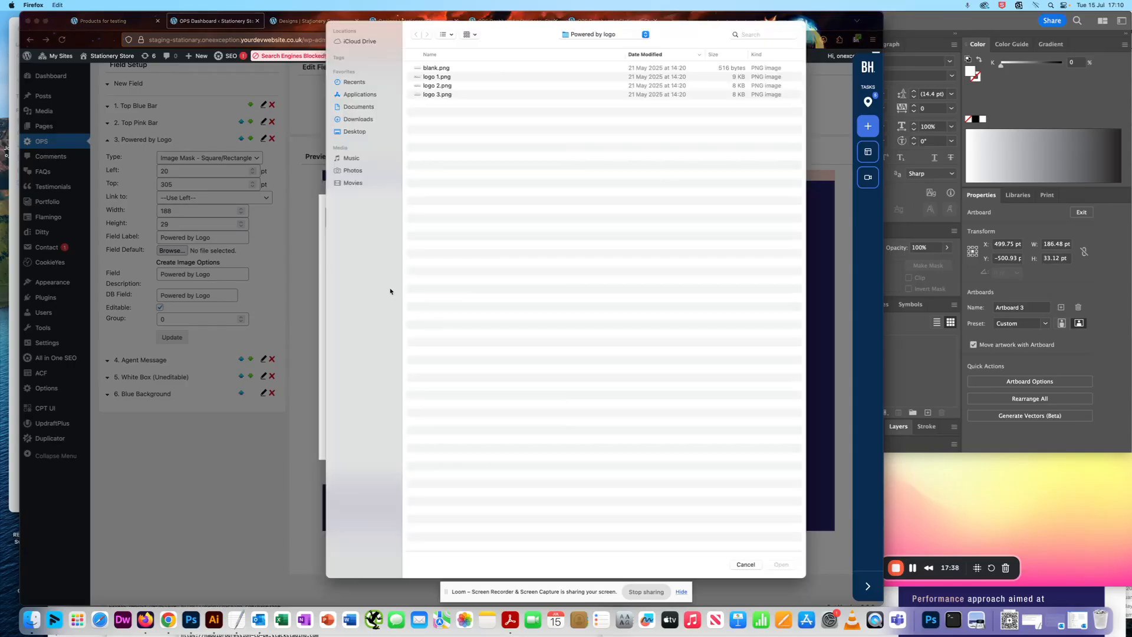
double_click(435, 95)
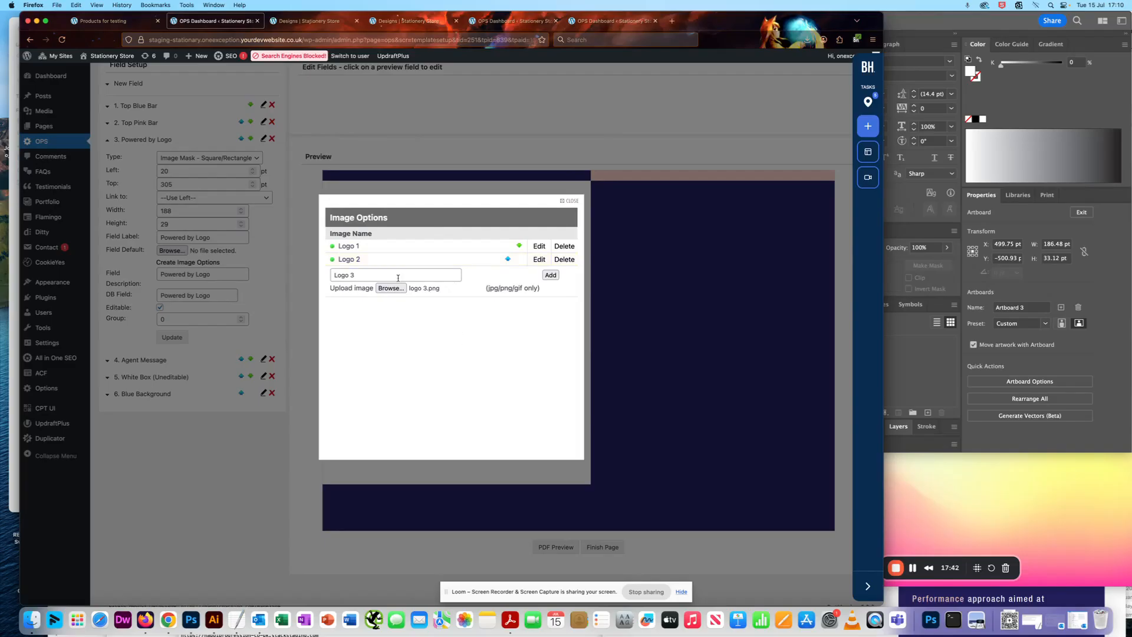
left_click(546, 277)
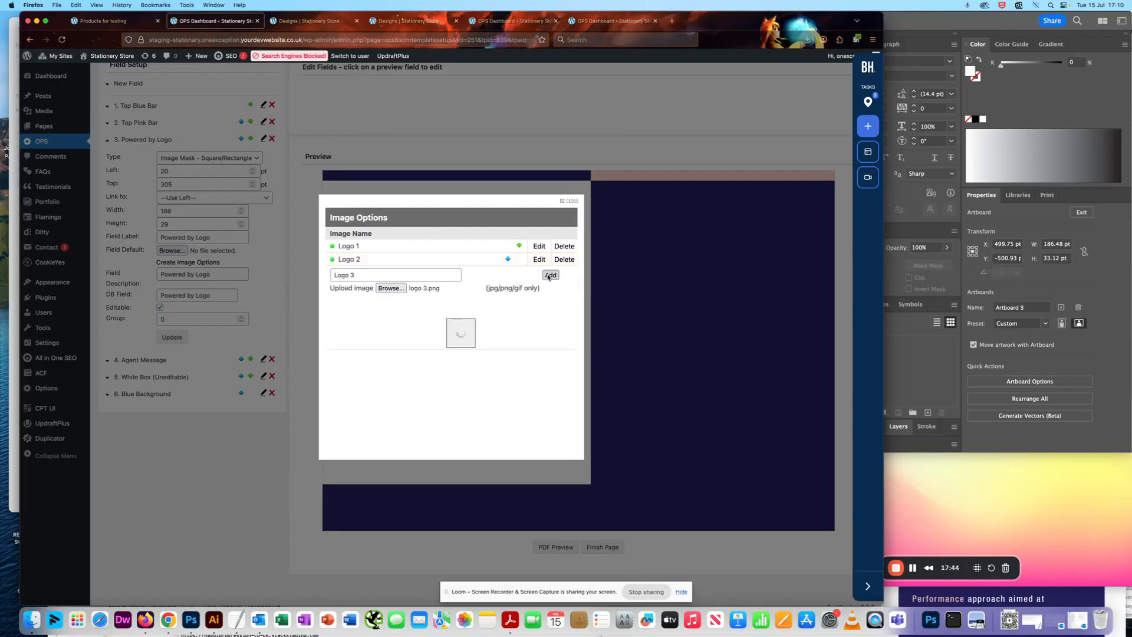
left_click(460, 384)
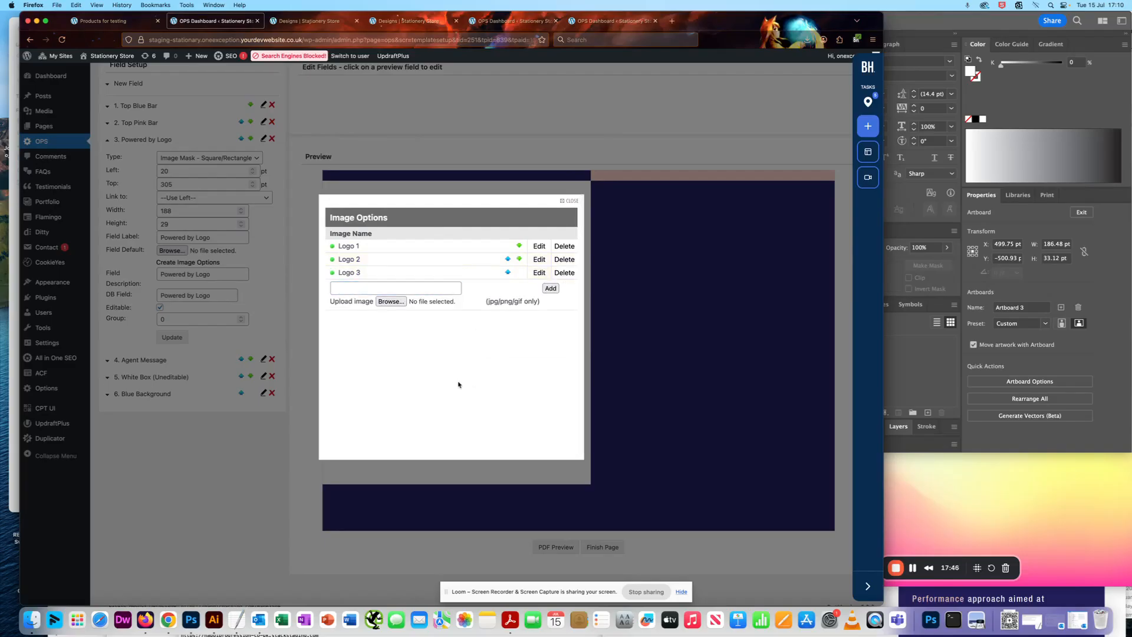
Check the empty logo artboard in Illustrator and add a fourth image option named Blank using blank.png.
scroll(412, 378, "up", 2)
scroll(433, 329, "down", 1)
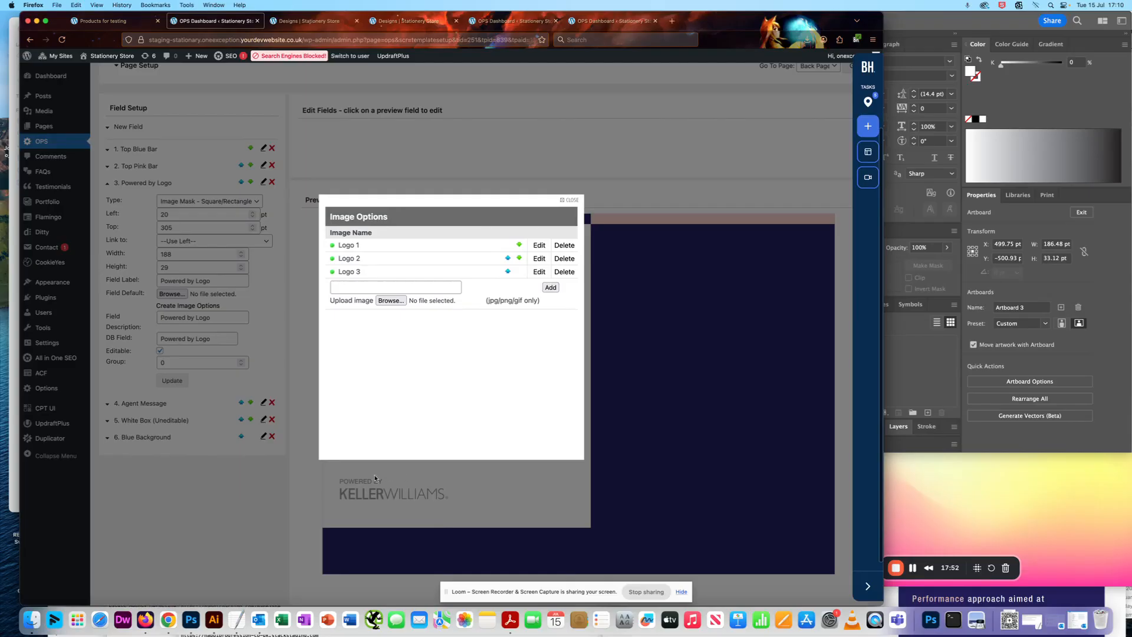
left_click_drag(935, 25, 1079, 26)
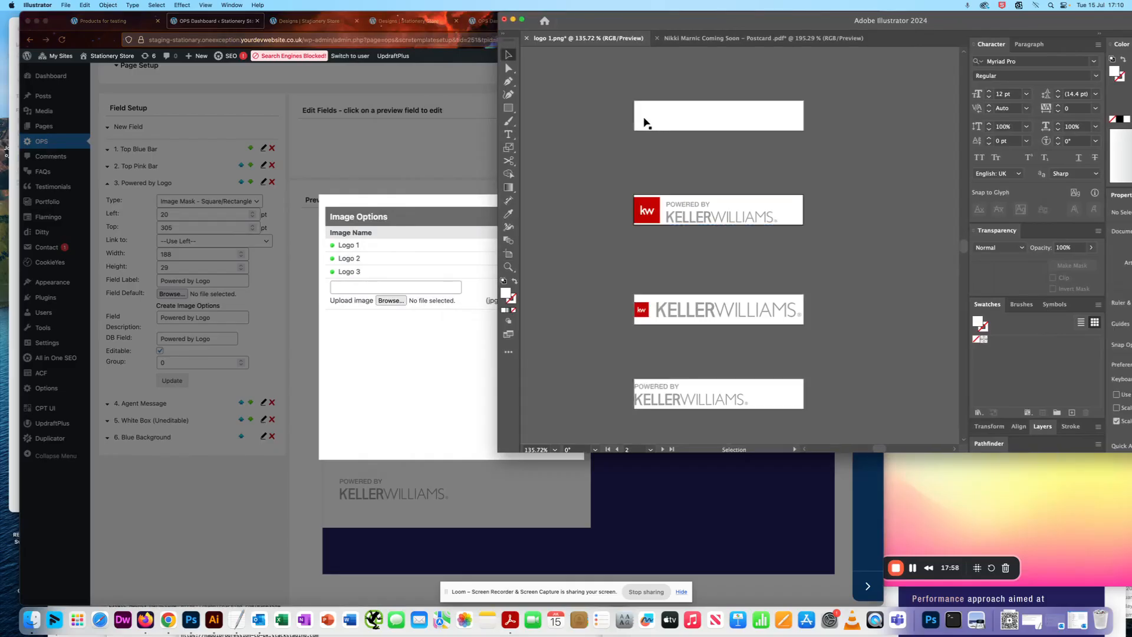
left_click(427, 361)
left_click(375, 287)
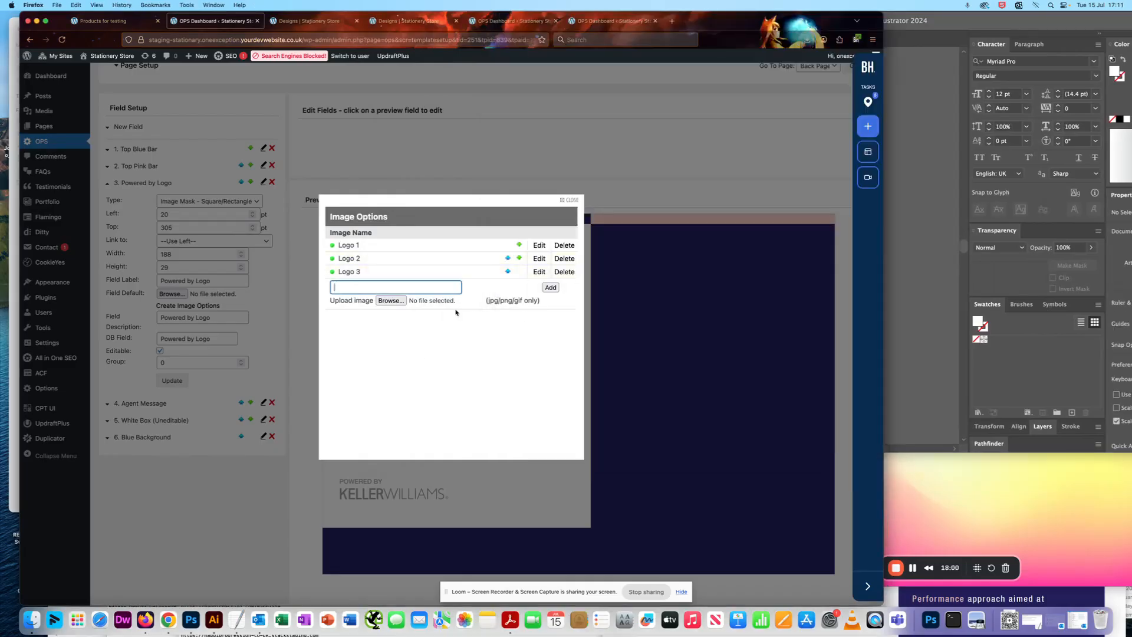
type("Blank")
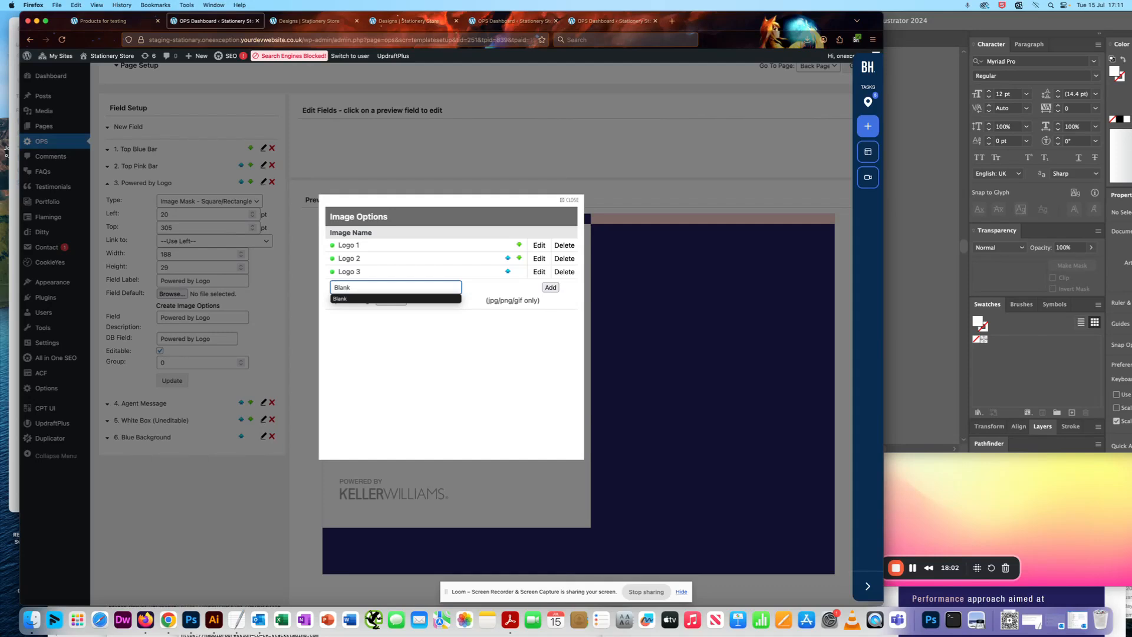
left_click(390, 301)
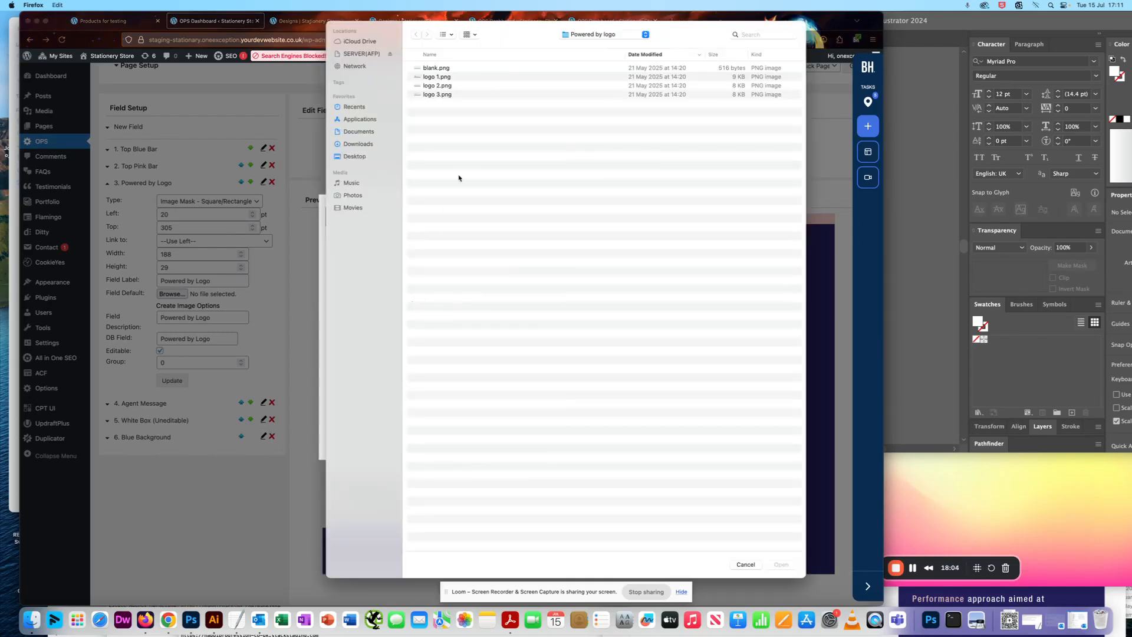
left_click(437, 69)
key("space")
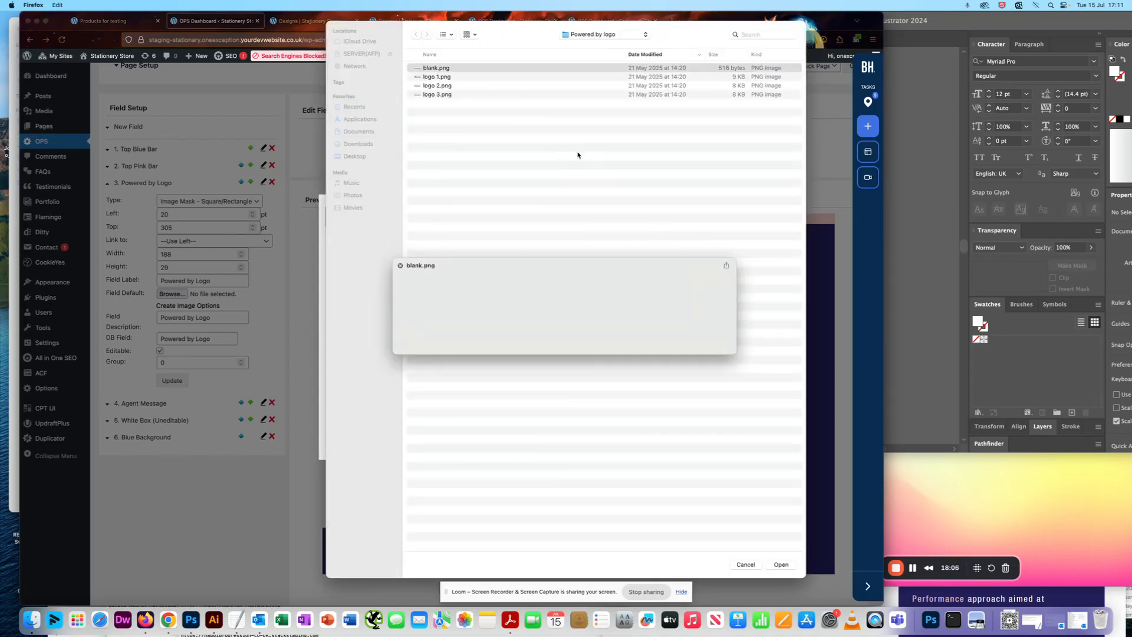
key("space")
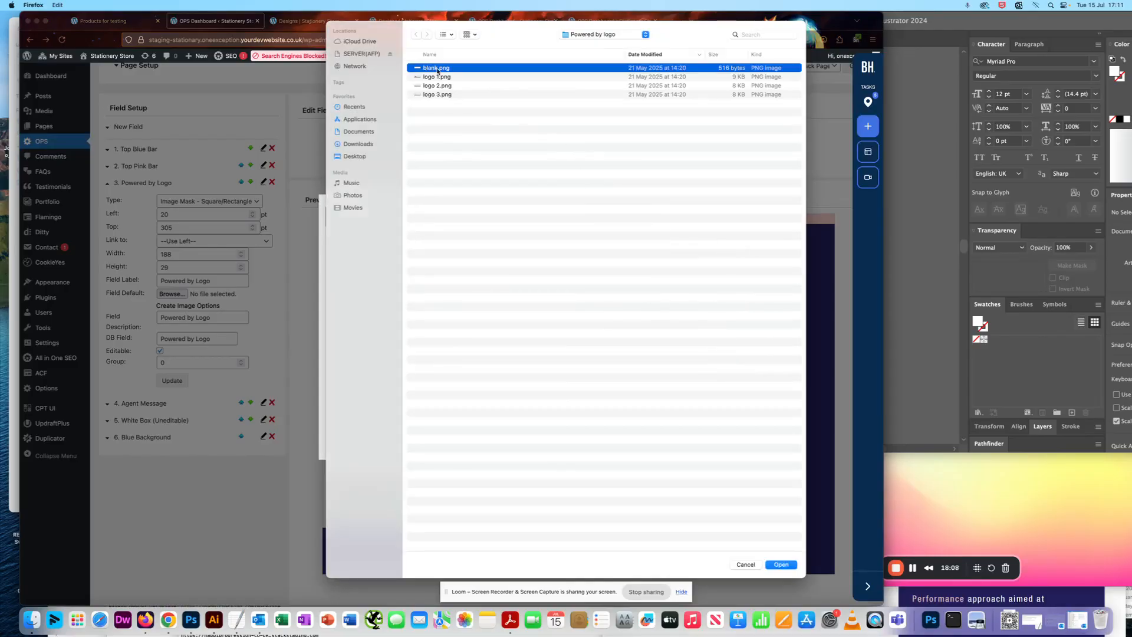
double_click(437, 69)
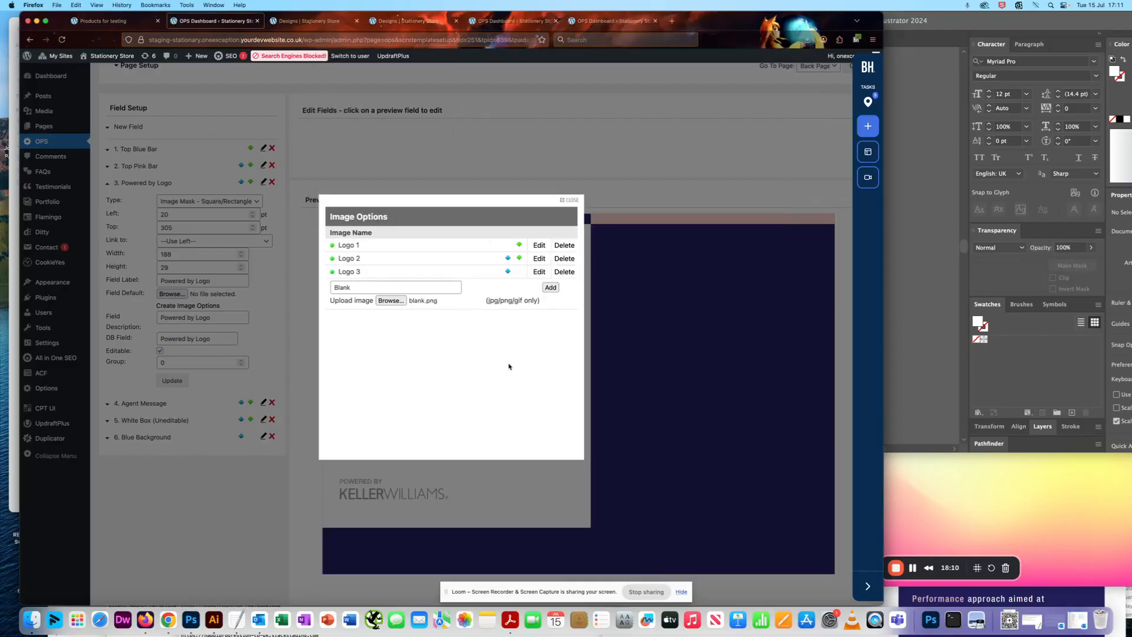
left_click(550, 287)
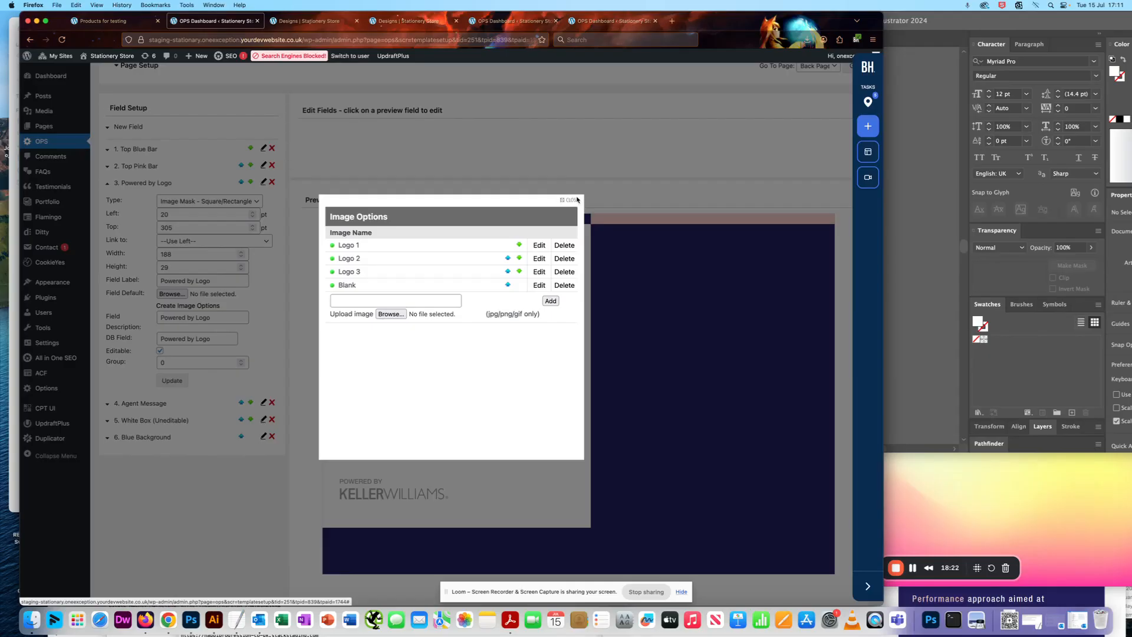
Move the Blank image option up to the top of the image options list.
left_click(508, 285)
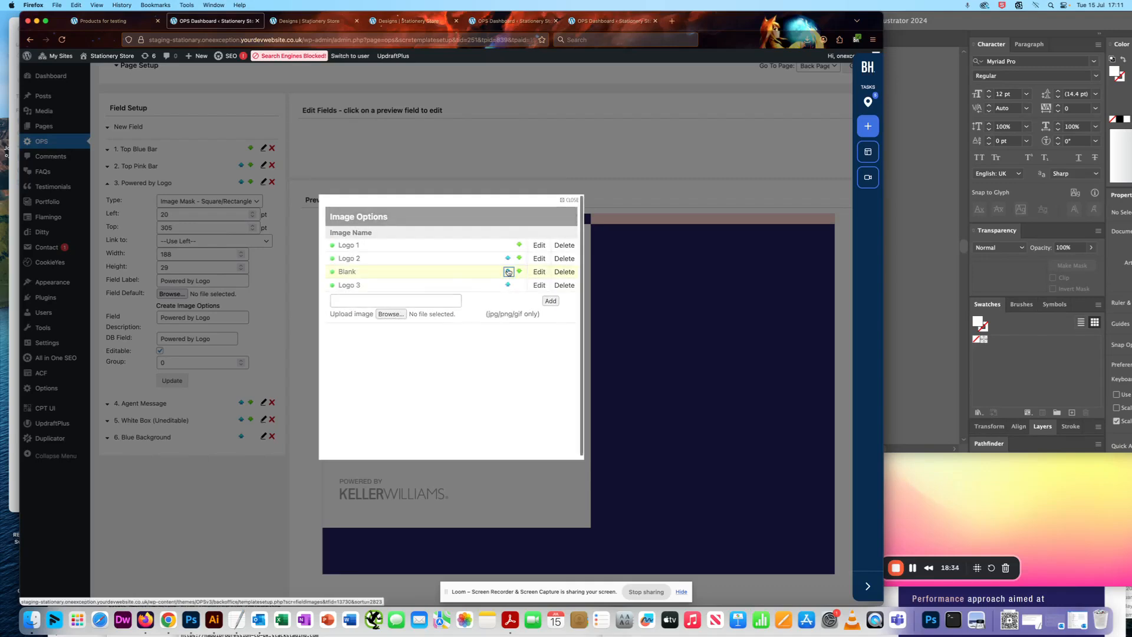
left_click(507, 271)
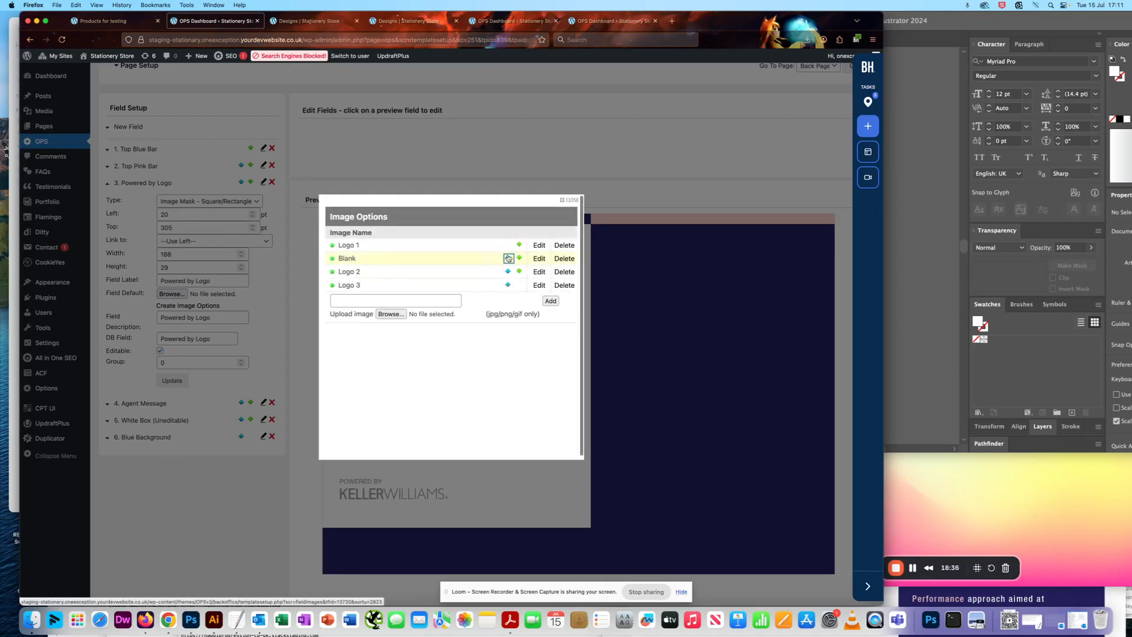
left_click(507, 257)
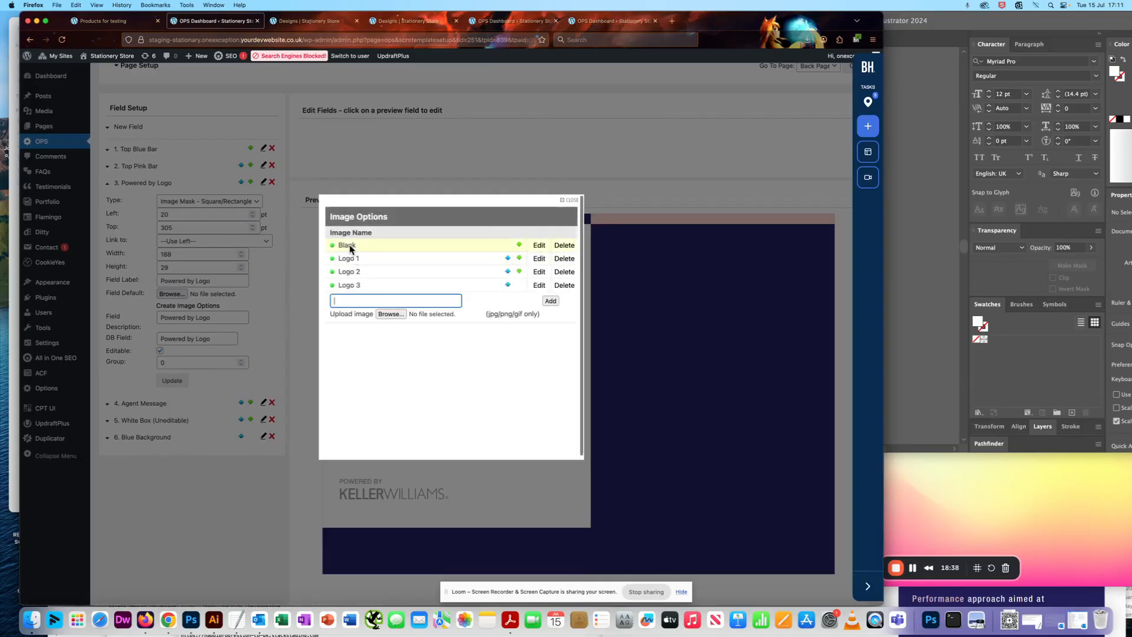
left_click(425, 364)
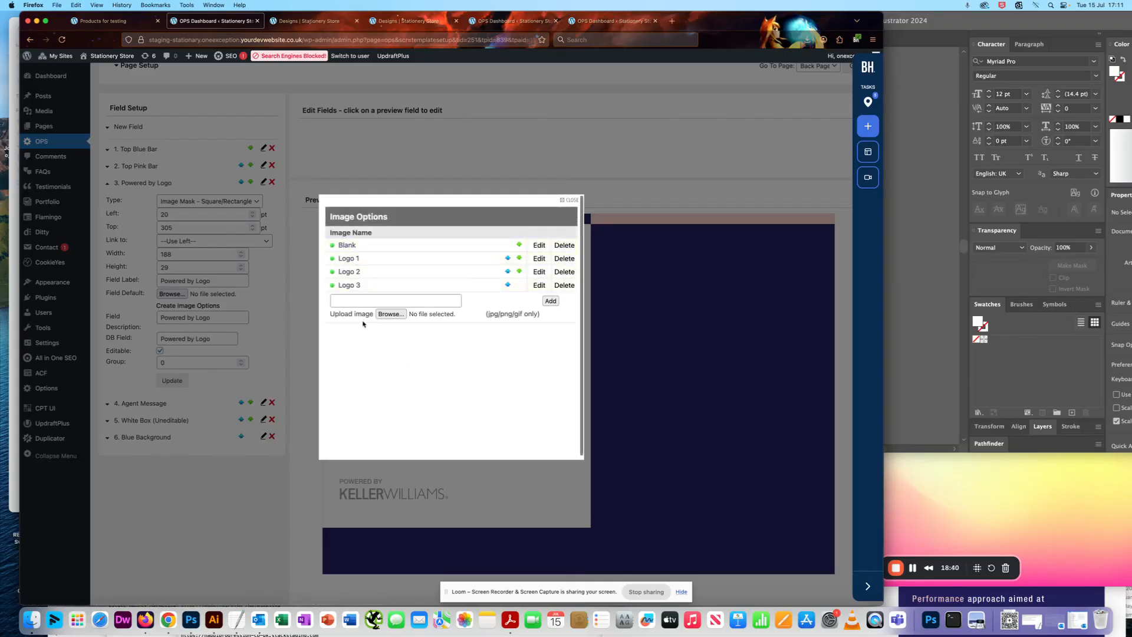
Deactivate the Logo 2 and Logo 3 image options and activate both again.
left_click(333, 272)
left_click(332, 285)
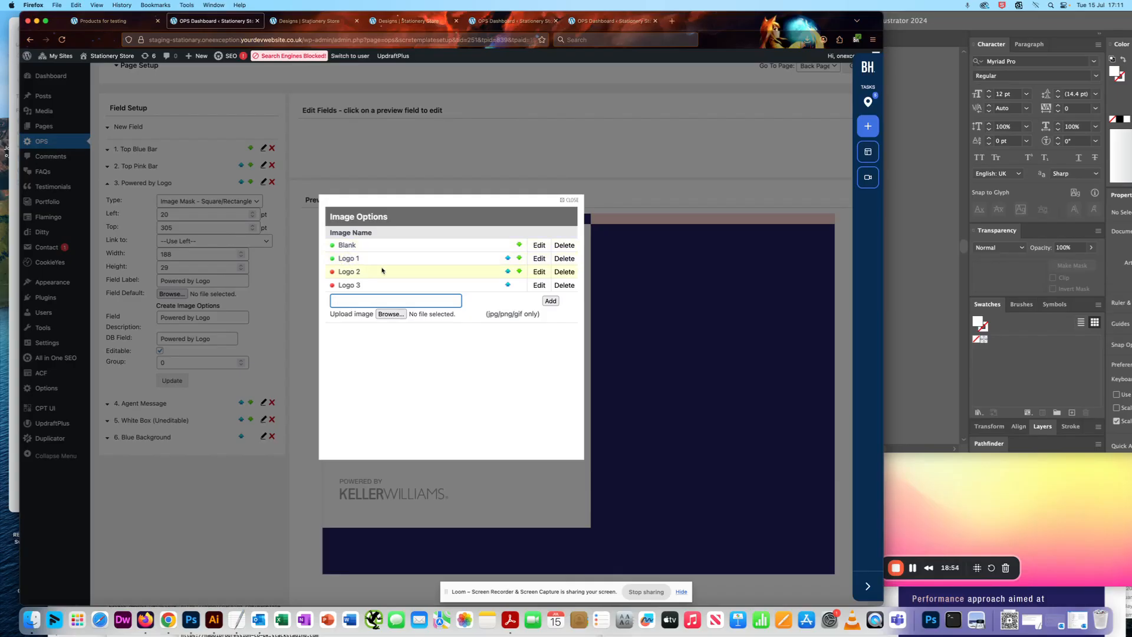
left_click(332, 271)
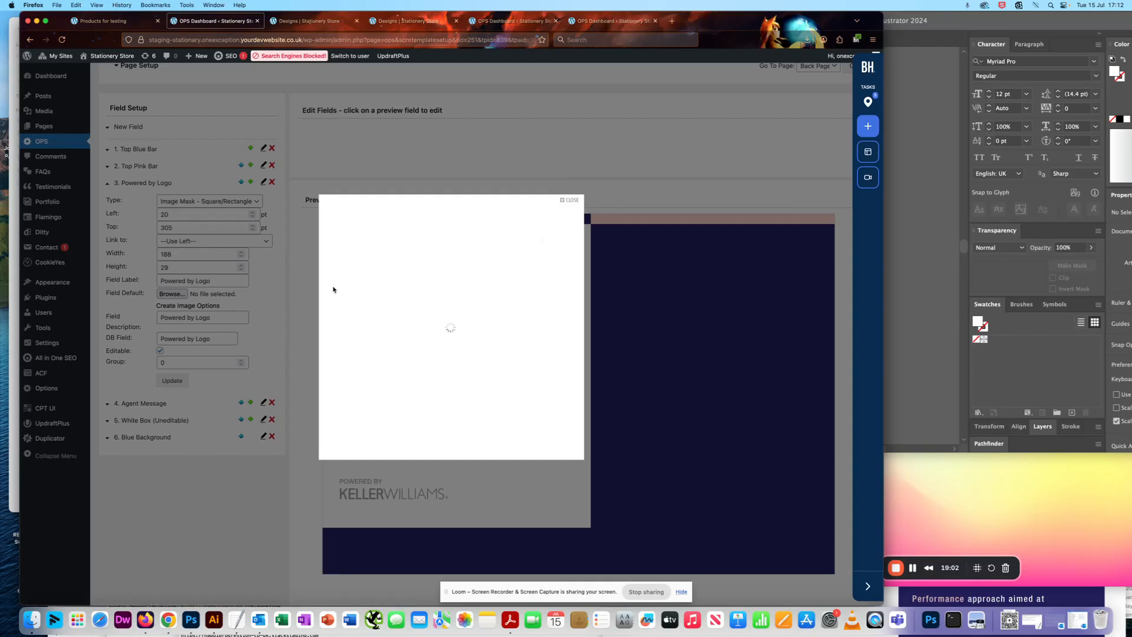
left_click(331, 284)
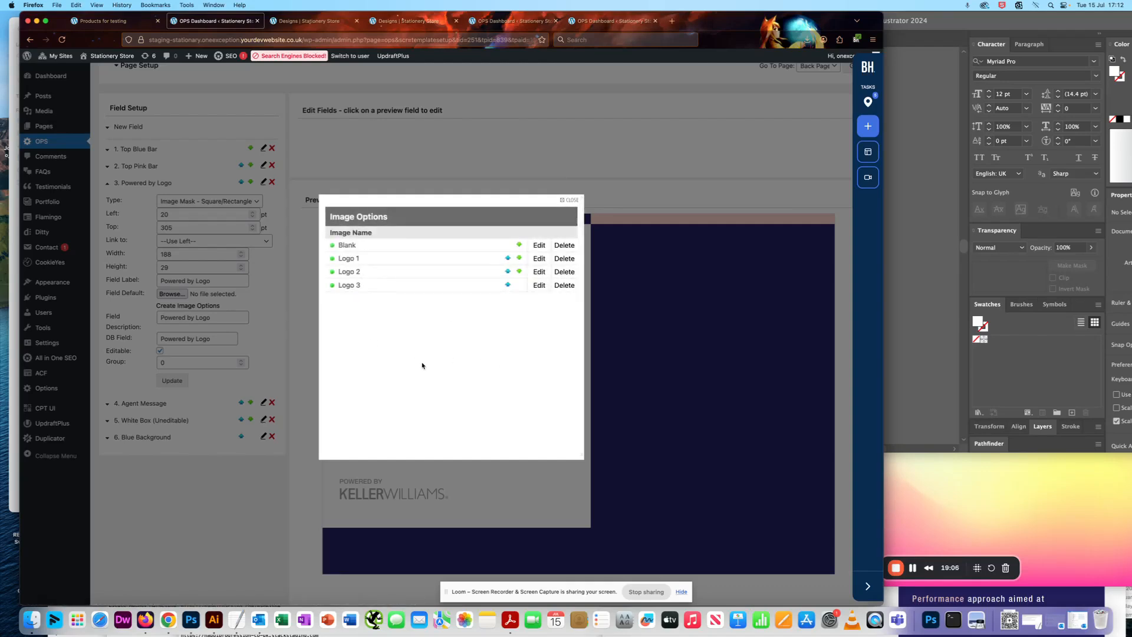
Close the image options and check the back page preview.
double_click(568, 203)
left_click(569, 200)
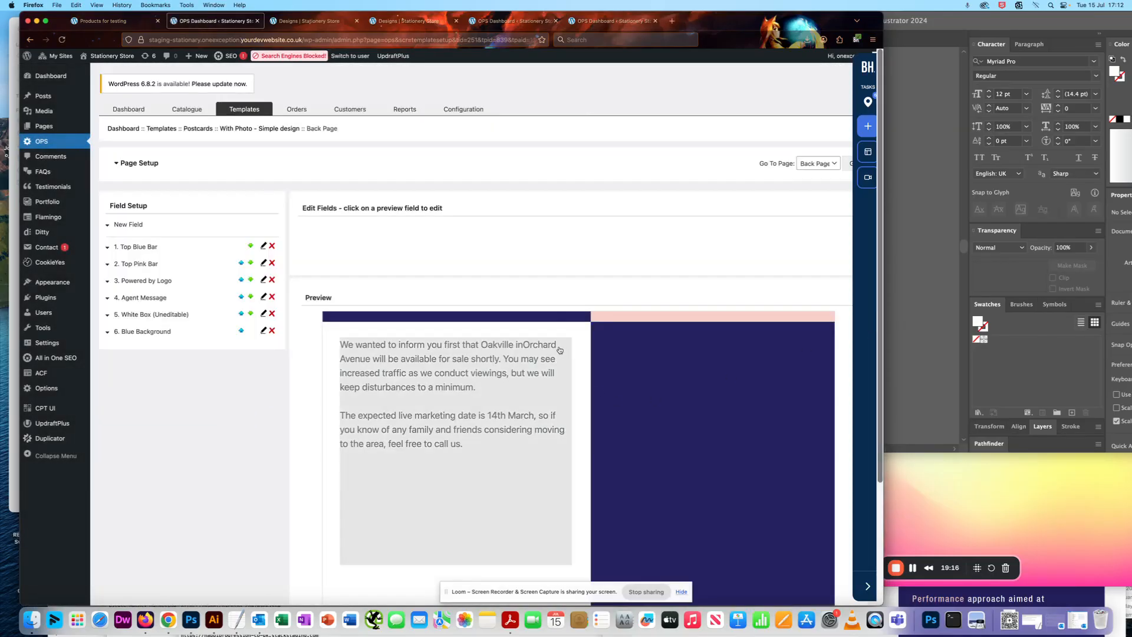
scroll(565, 285, "down", 5)
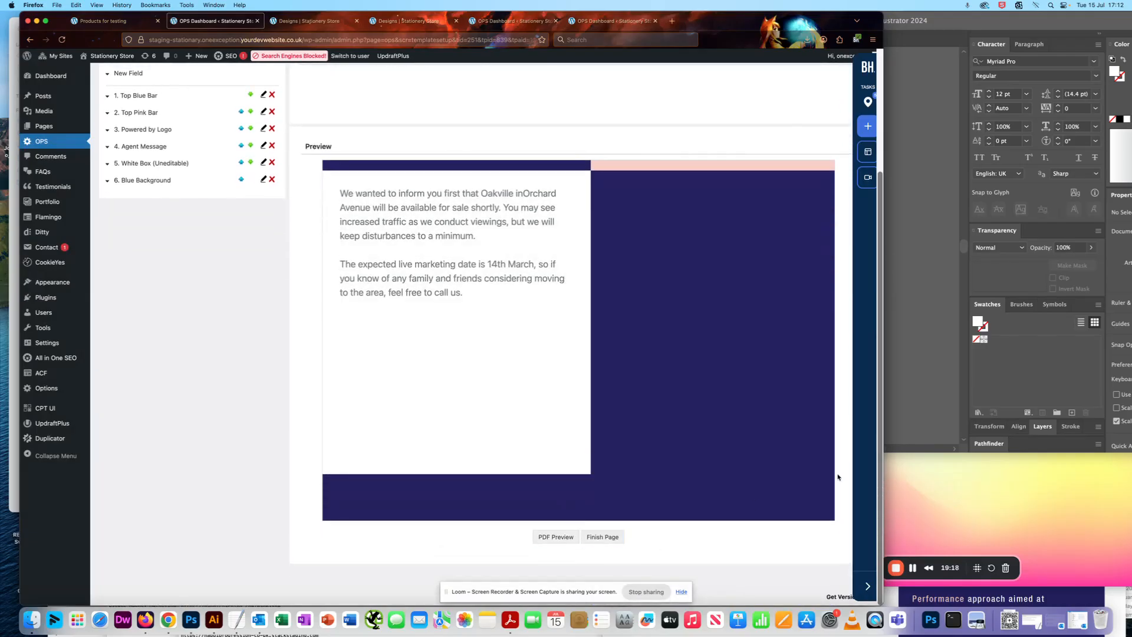
left_click(943, 342)
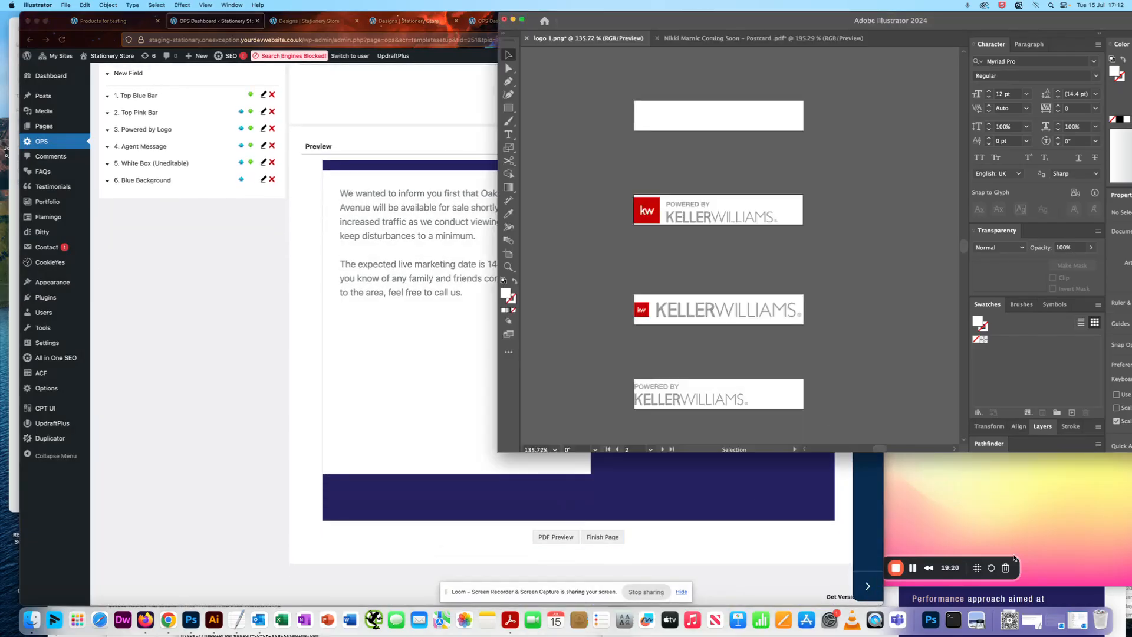
left_click(913, 567)
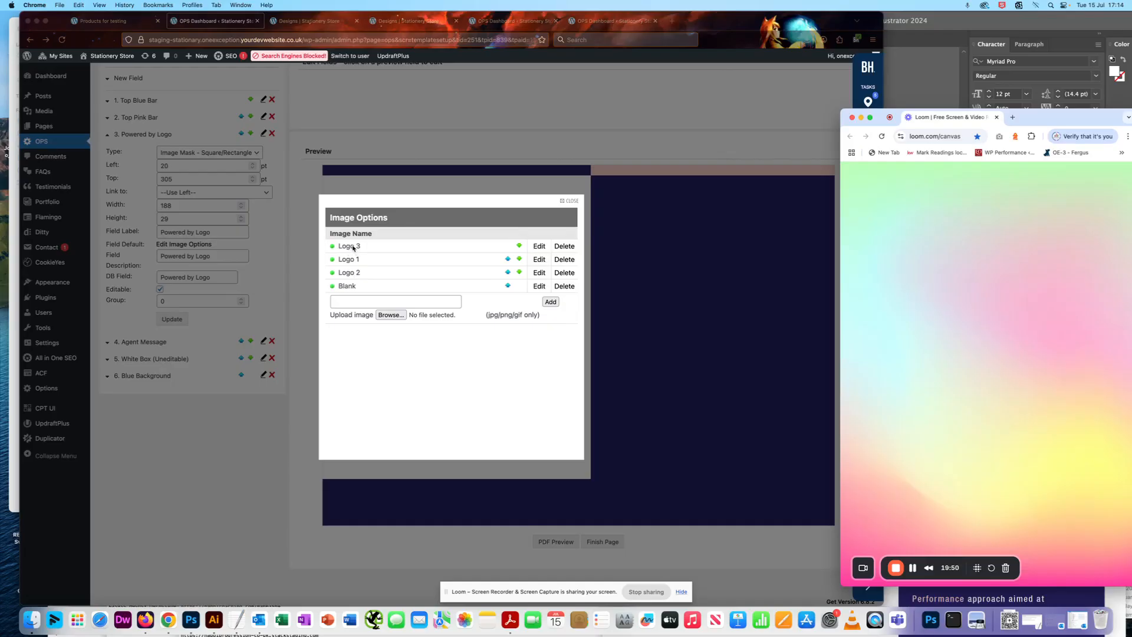
Close the reordered image options and check the default Powered by Logo in the page preview.
left_click(567, 201)
left_click(566, 201)
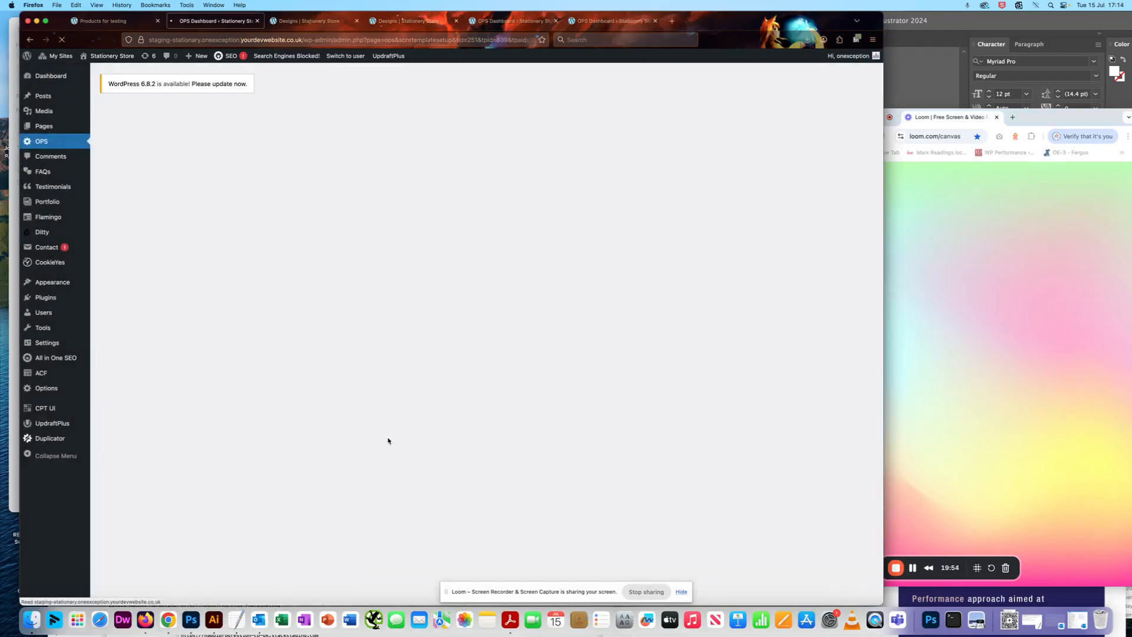
scroll(406, 475, "down", 4)
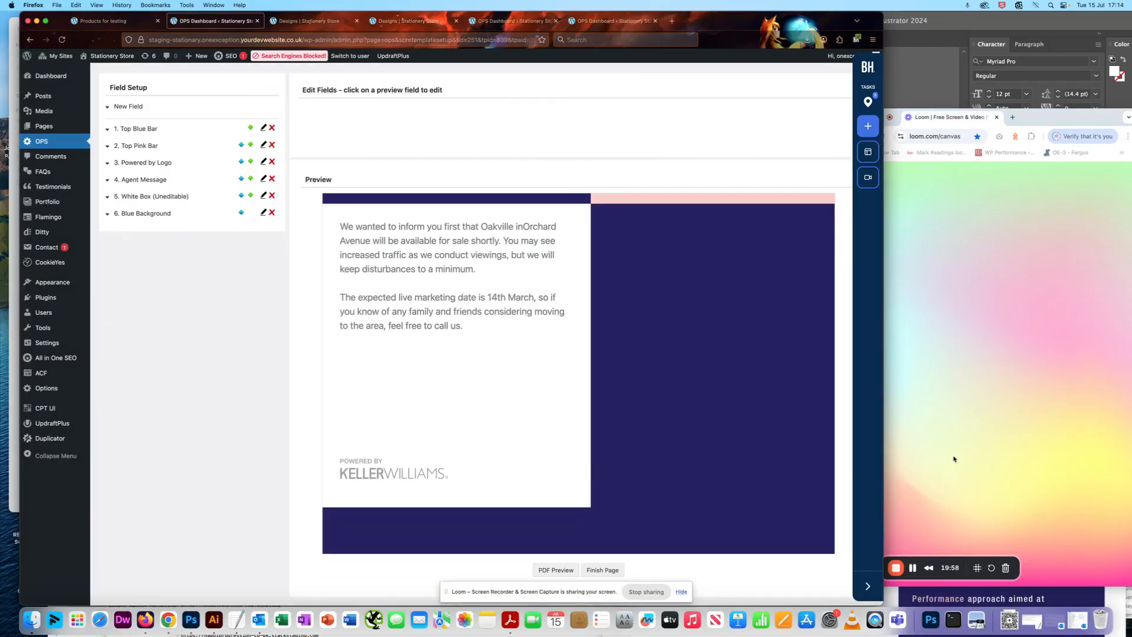
left_click(952, 457)
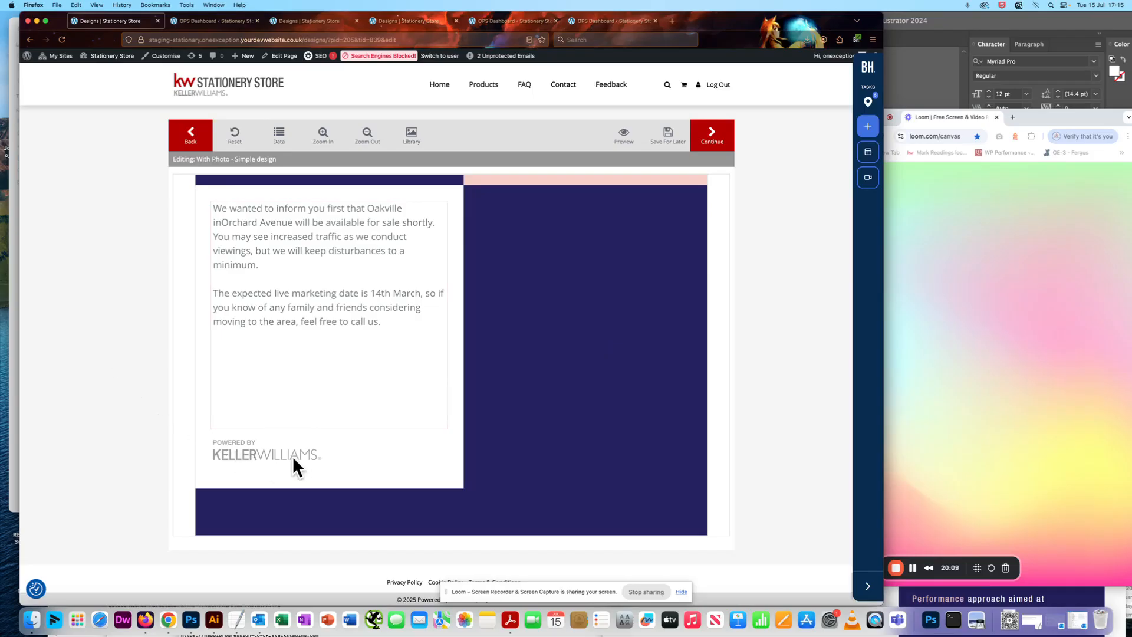
Test the Powered by Logo choices Logo 1, Logo 2 and Blank in the storefront design editor, finish on Logo 1 and go back a page.
left_click(263, 453)
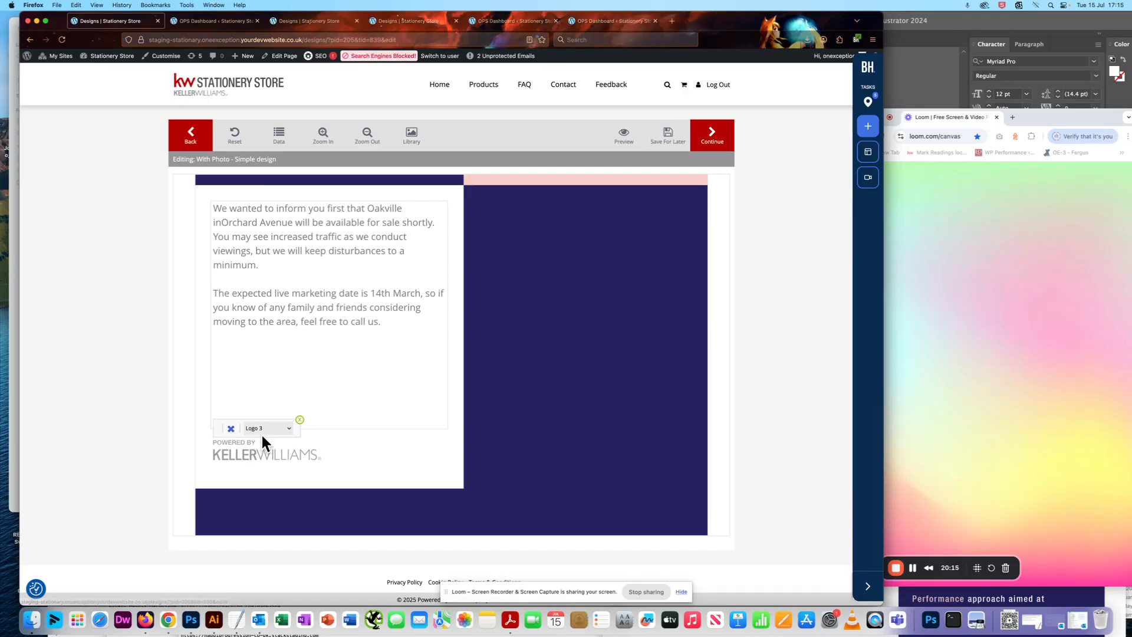
left_click(287, 433)
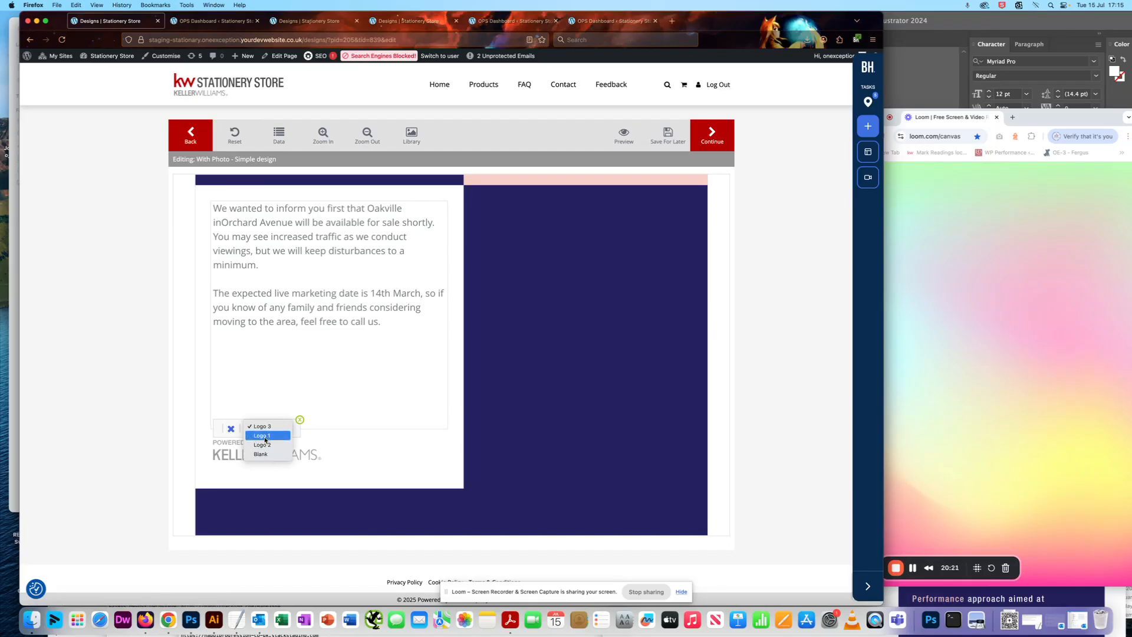
left_click(264, 437)
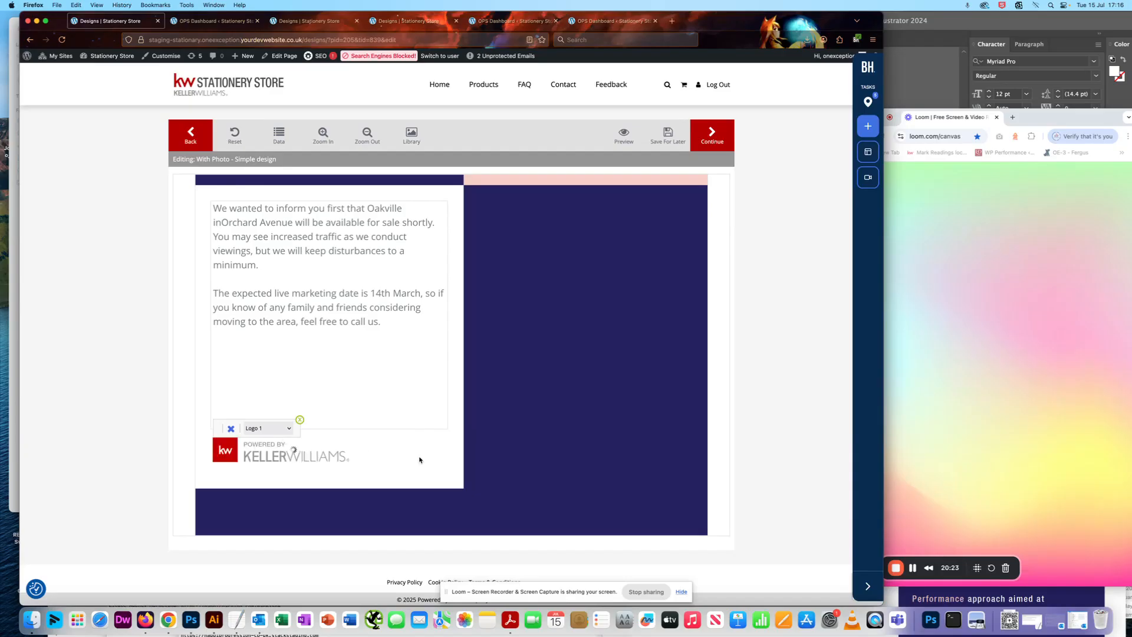
left_click(276, 428)
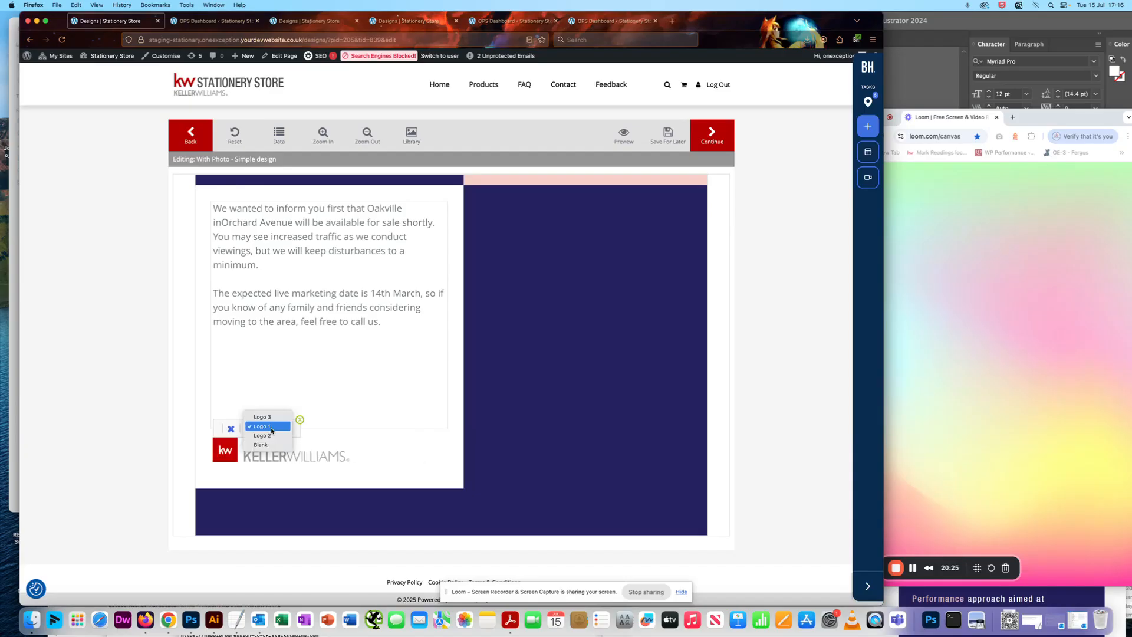
left_click(261, 441)
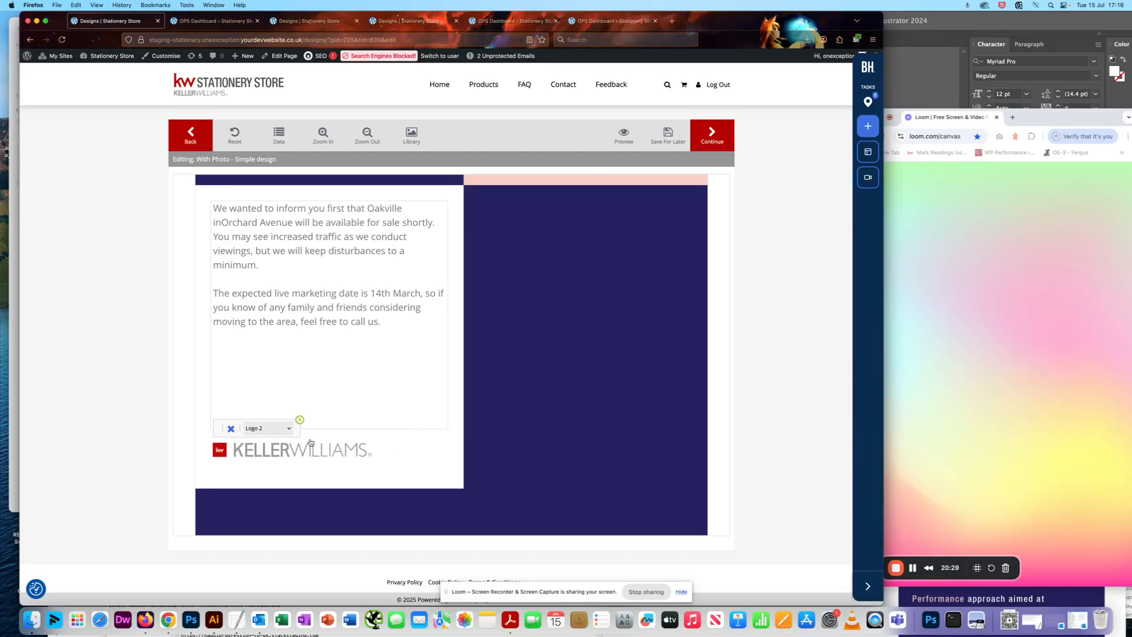
left_click(277, 428)
left_click(270, 436)
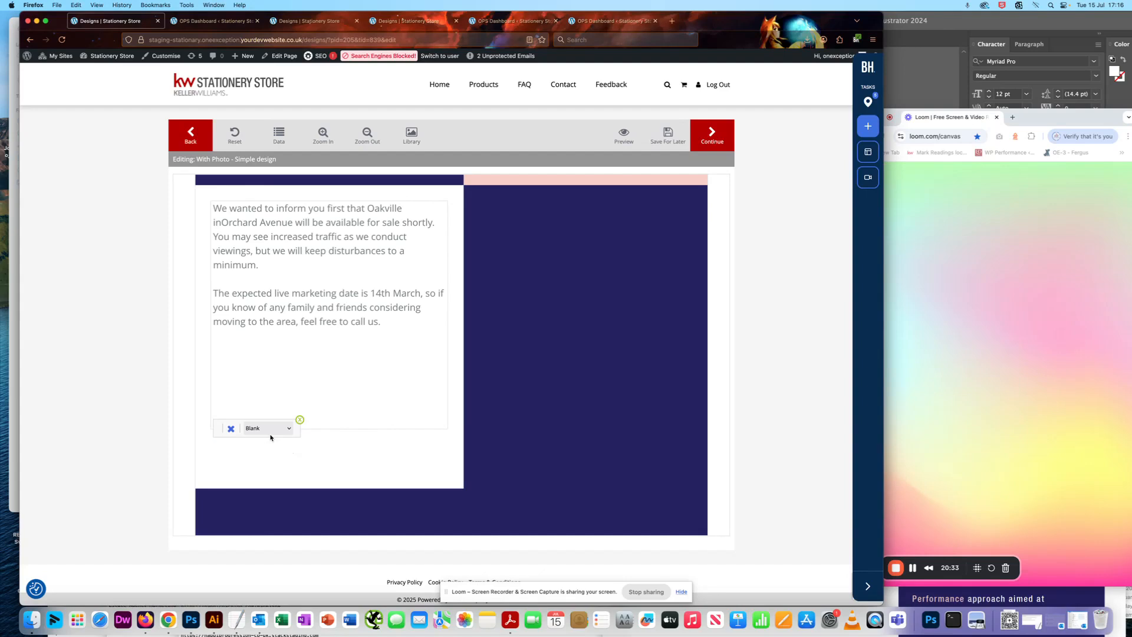
left_click(285, 433)
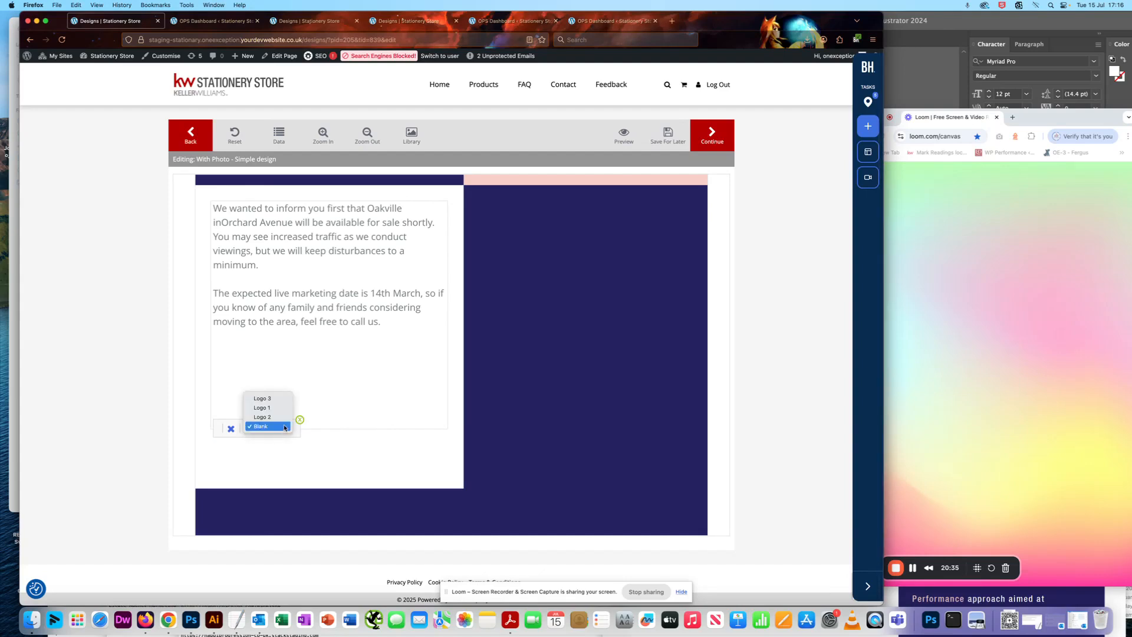
left_click(275, 408)
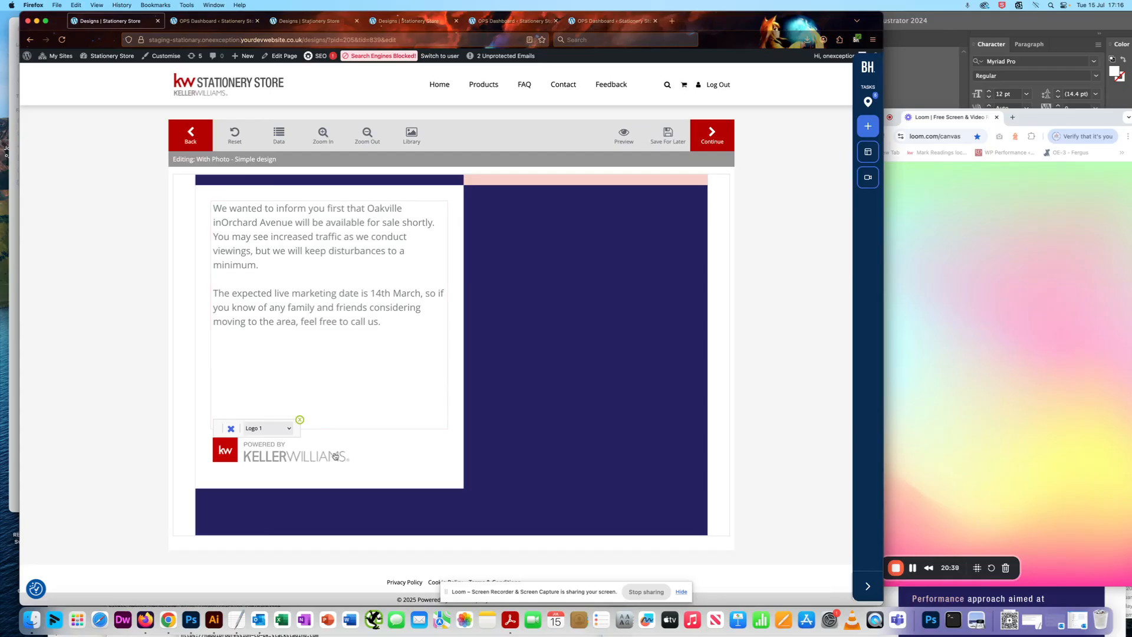
left_click(172, 135)
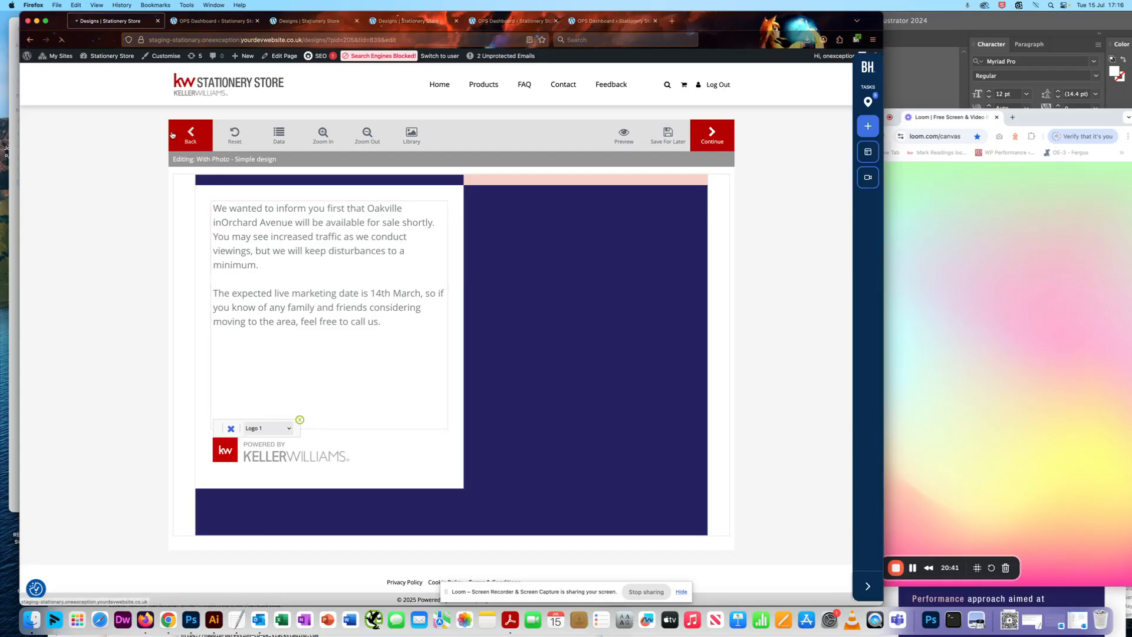